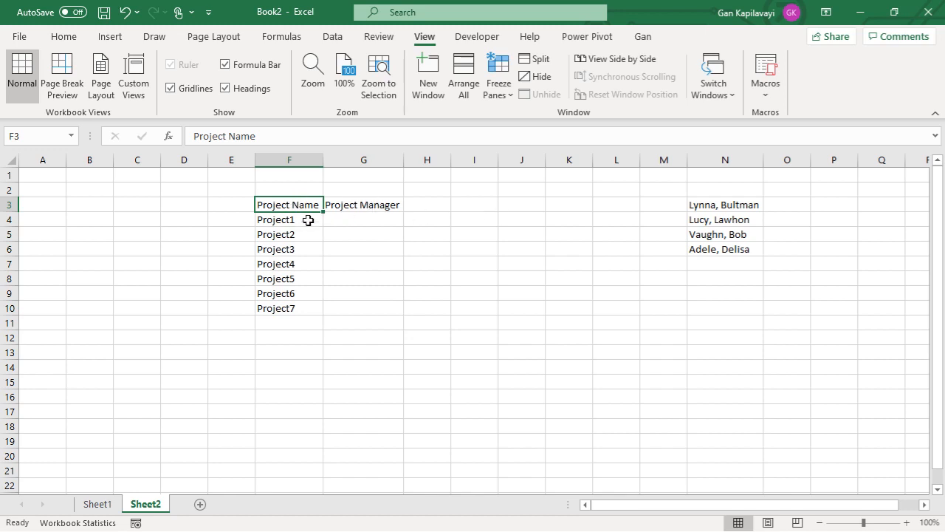
key(Down)
key(Down)
key(Down)
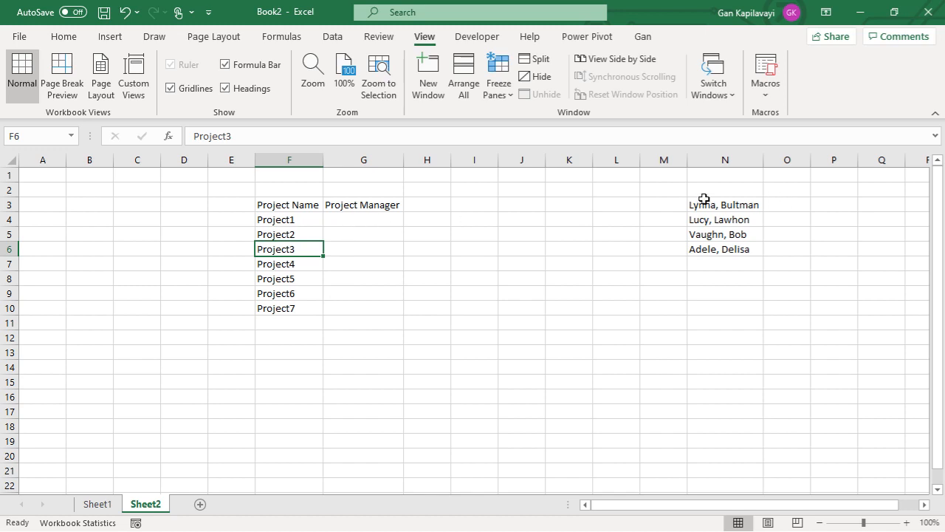
drag(709, 202, 716, 246)
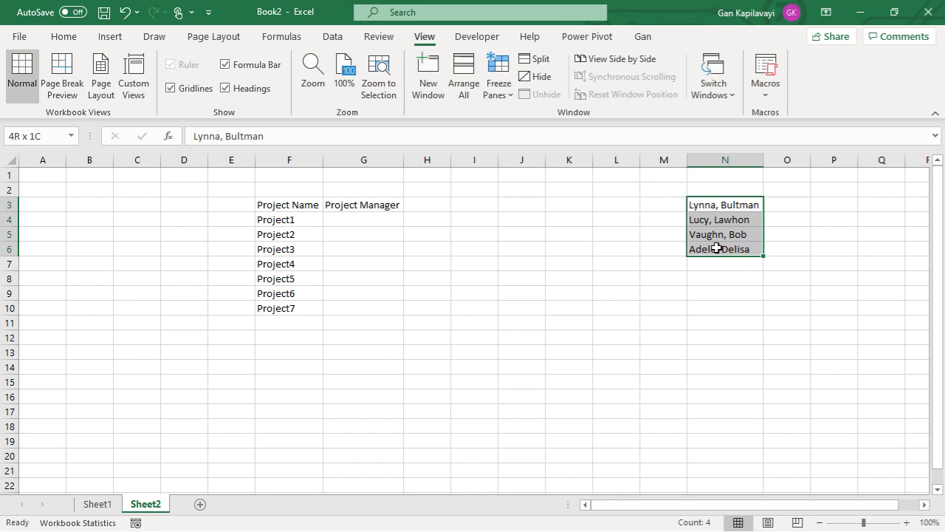
click(375, 218)
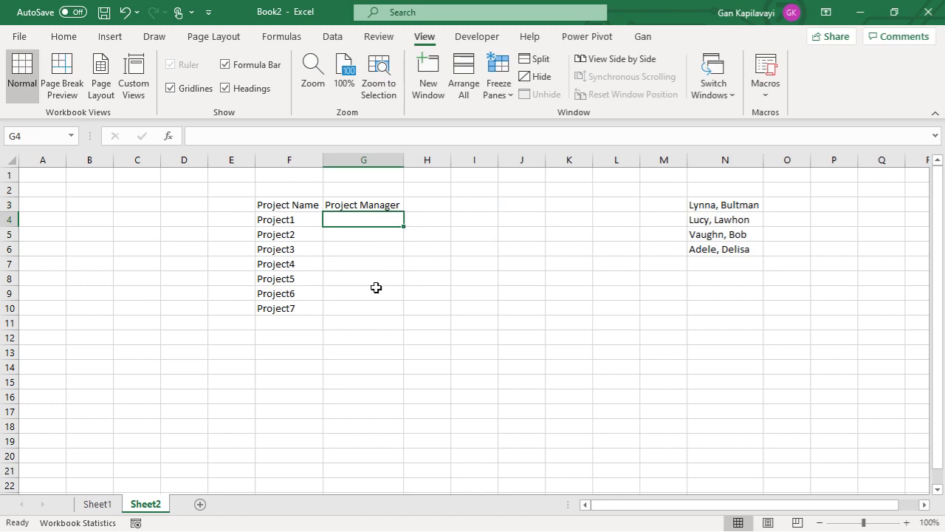
- Convert the range F3:G10 into a table that uses its first row as headers
drag(281, 211, 361, 303)
key(ctrl+t)
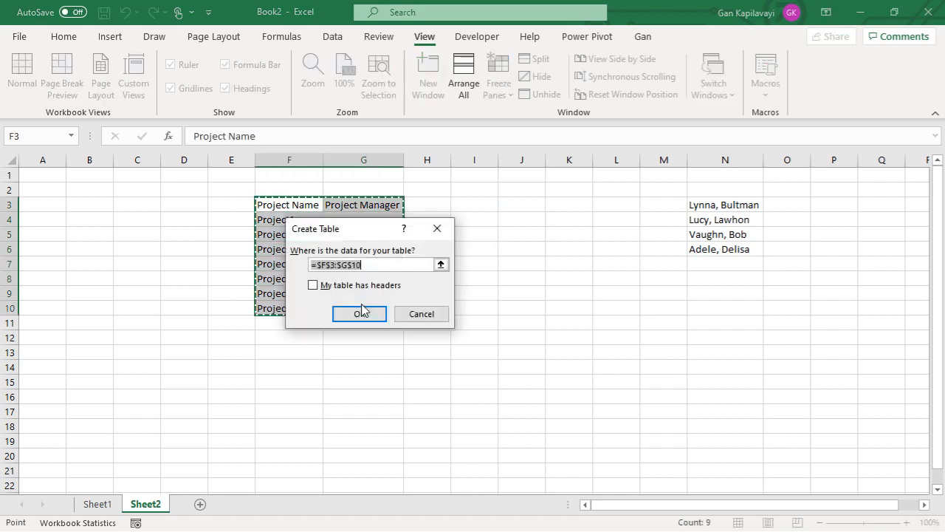
click(325, 287)
click(345, 314)
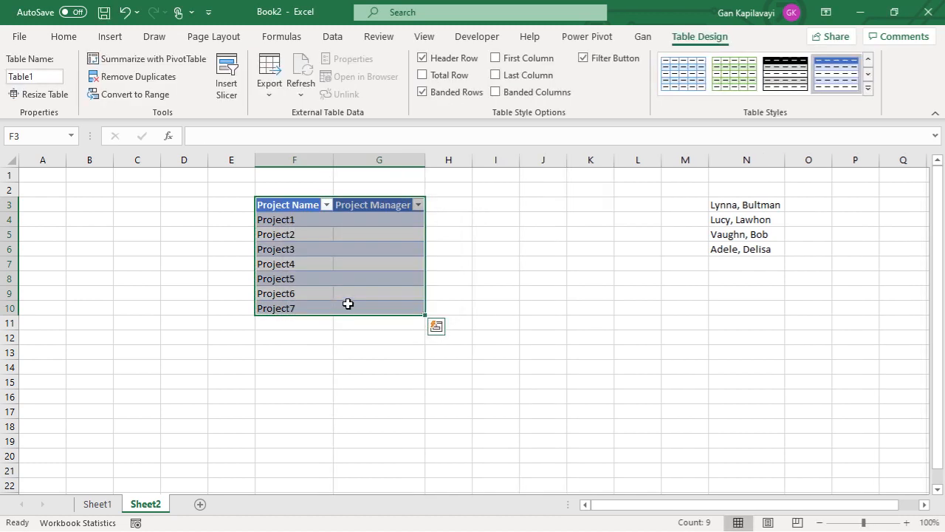
- Apply list data validation with an in-cell dropdown to G4, using =$N$3:$N$6 as the source
click(358, 225)
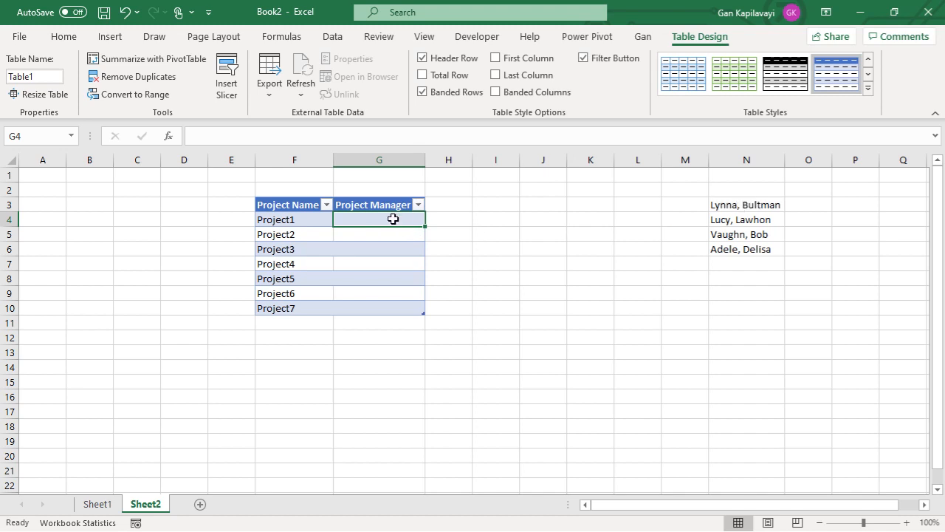
click(334, 39)
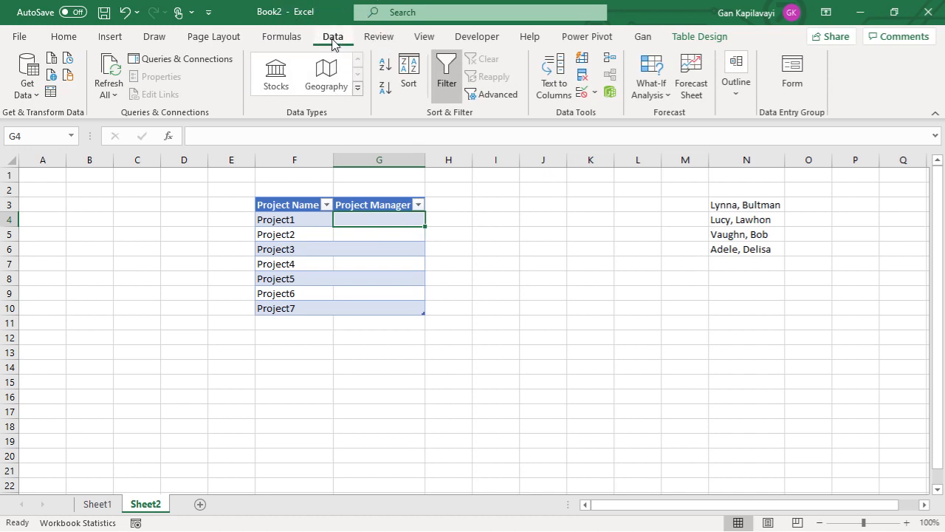
click(595, 92)
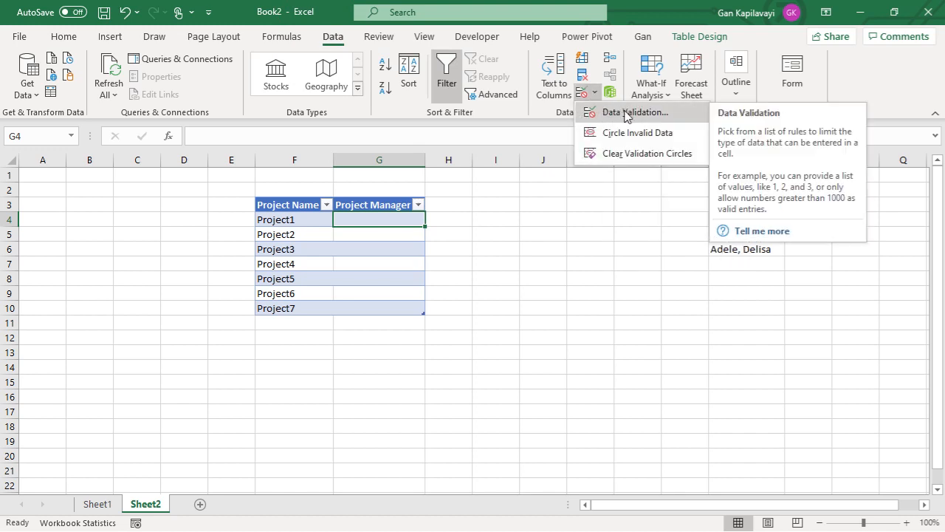
click(625, 113)
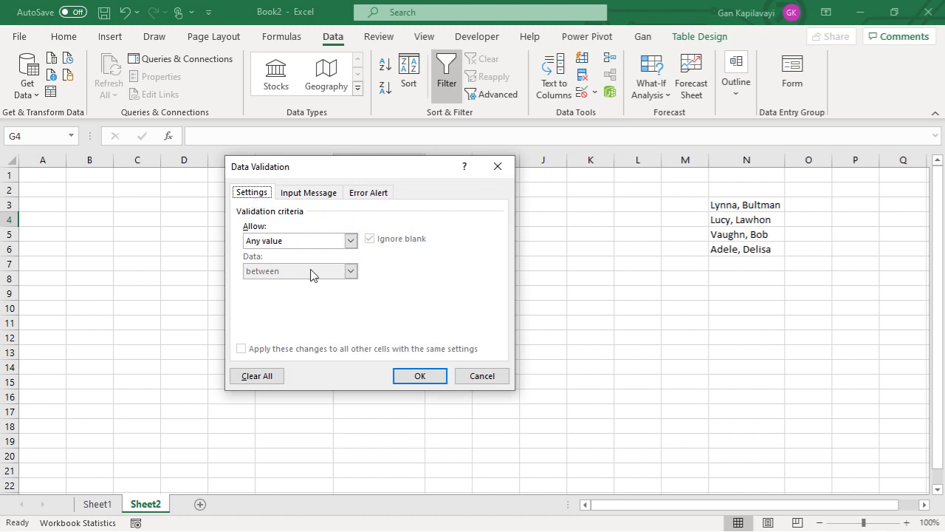
click(351, 240)
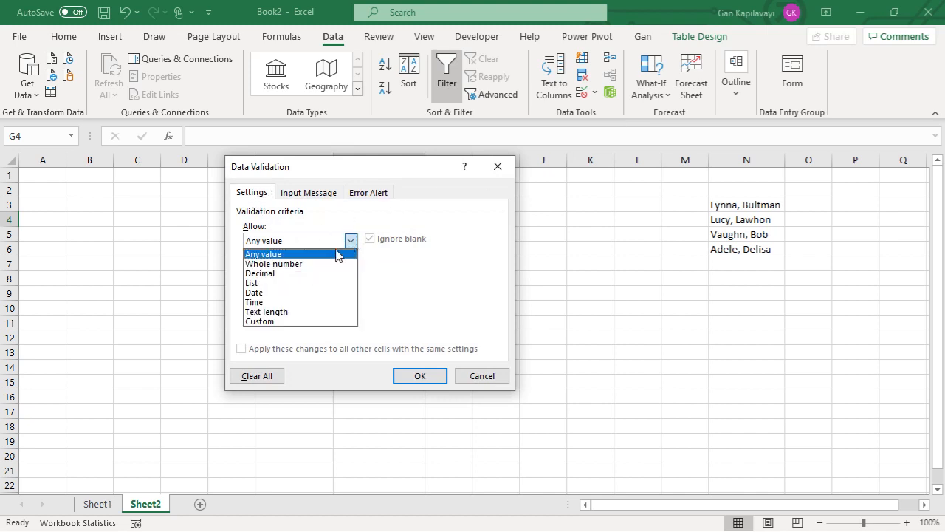
click(255, 283)
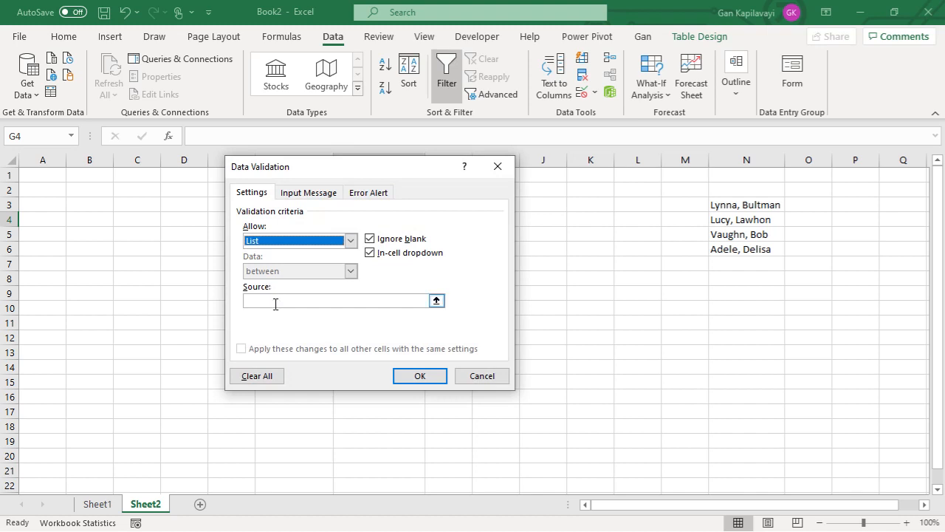
click(275, 305)
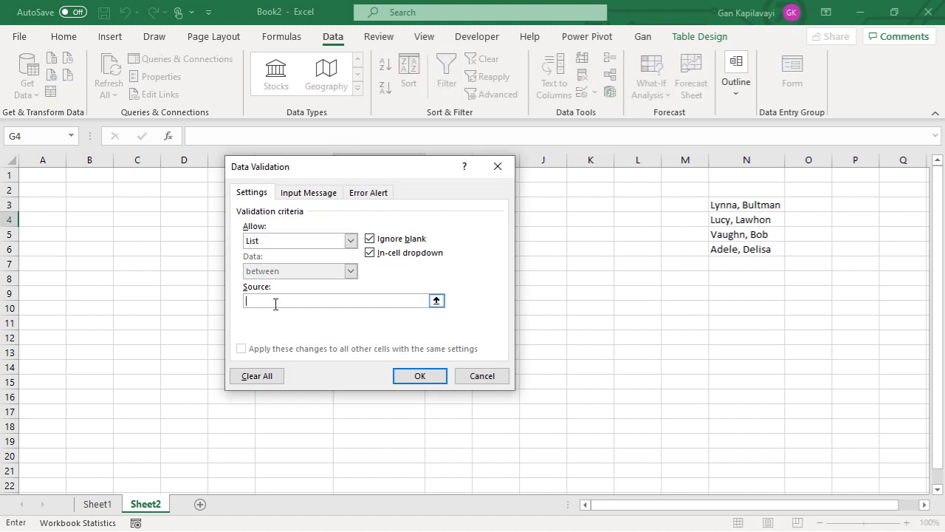
click(436, 301)
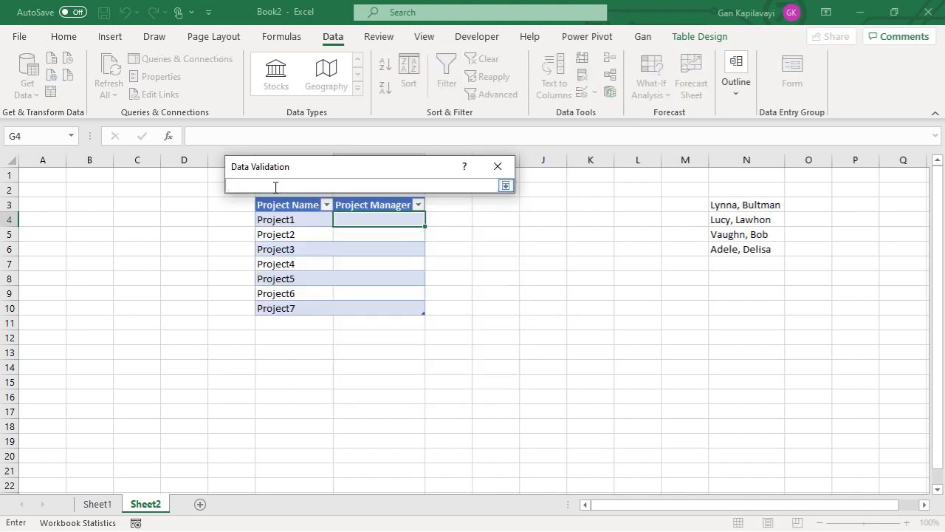
drag(742, 208, 743, 249)
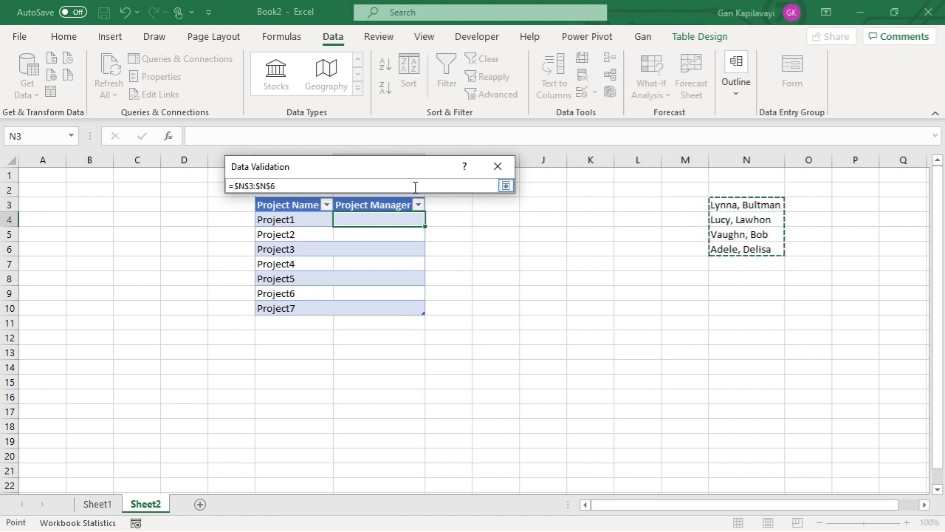
key(Return)
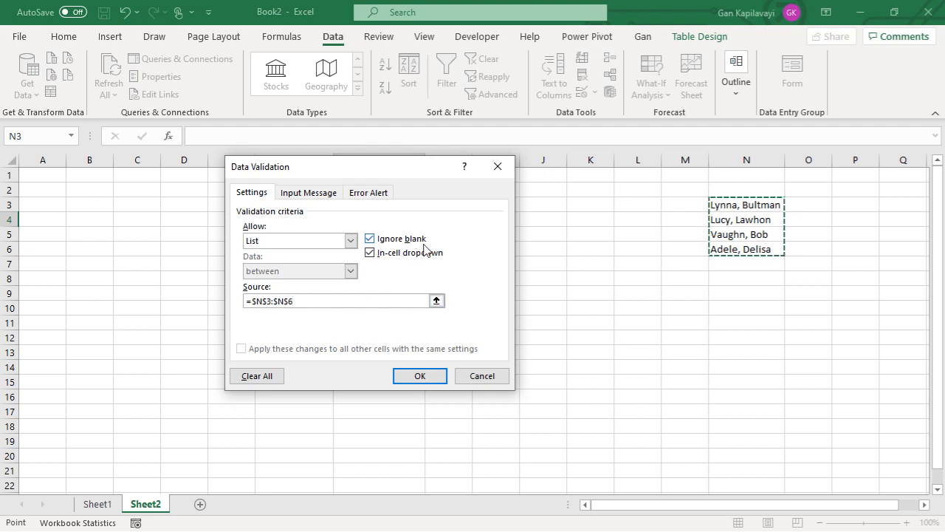
click(424, 377)
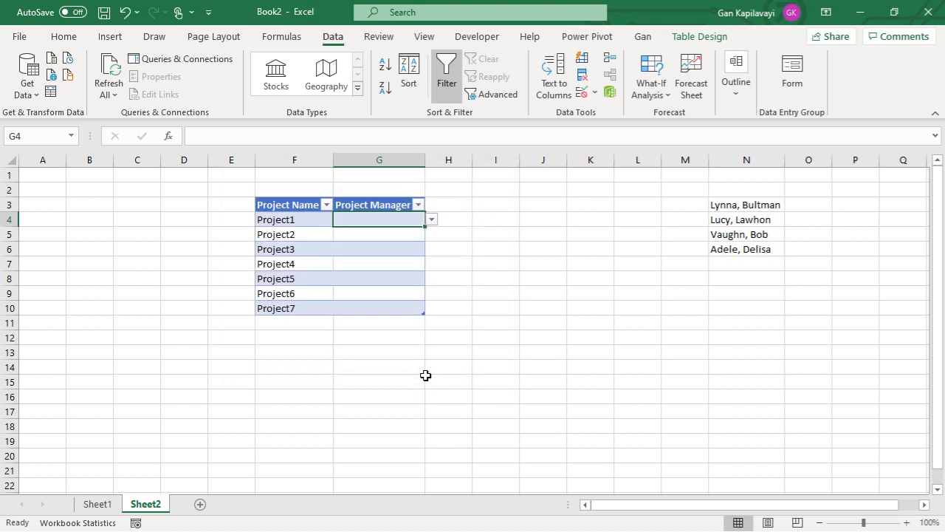
- Choose the first listed manager for Project1 from the dropdown in G4
click(432, 221)
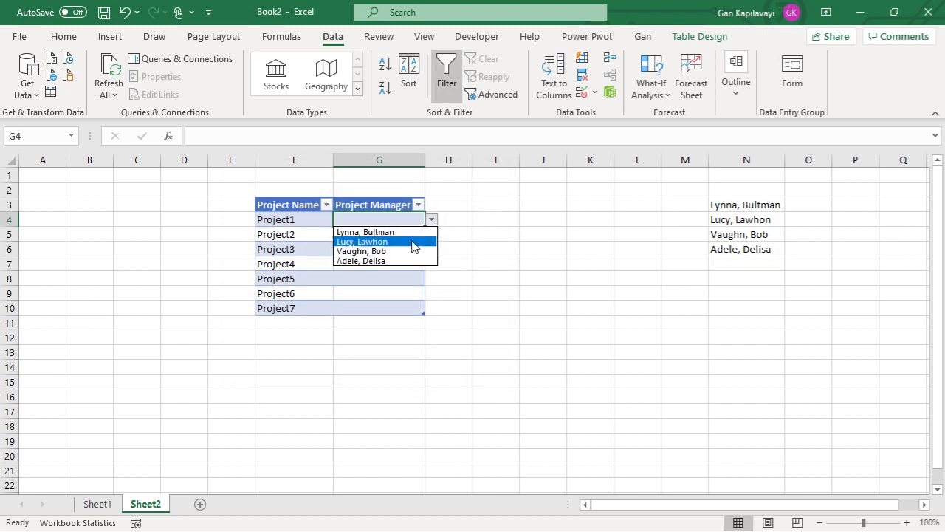
click(405, 231)
click(405, 235)
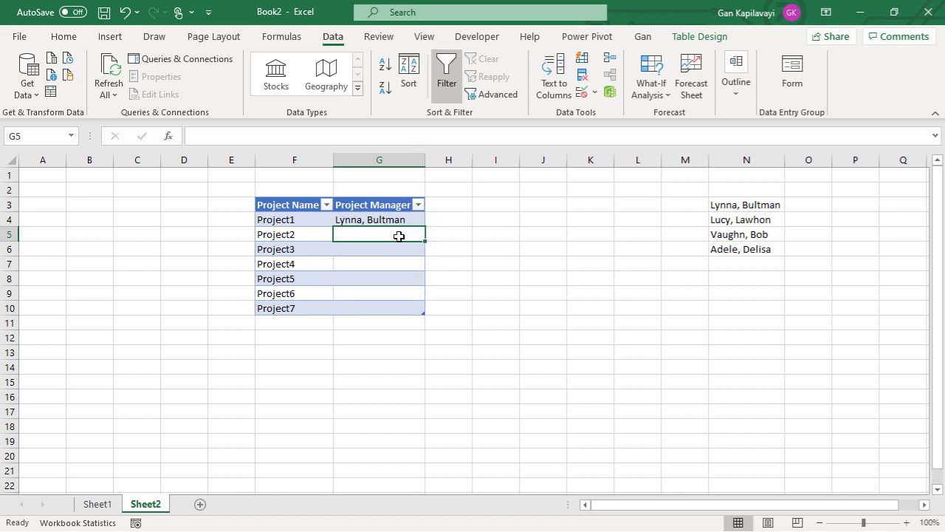
- Copy G4 with its dropdown to G5:G10, and clear the pasted names from those cells
drag(398, 233, 401, 305)
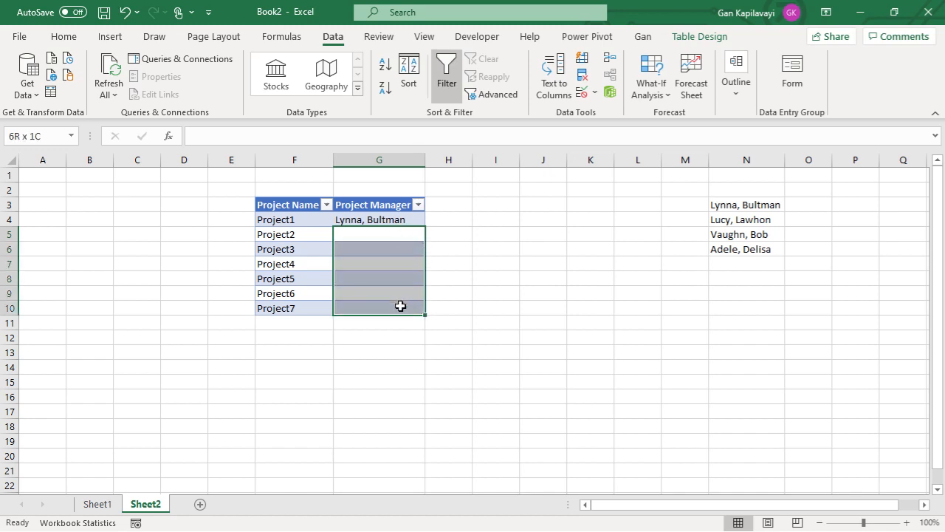
click(396, 222)
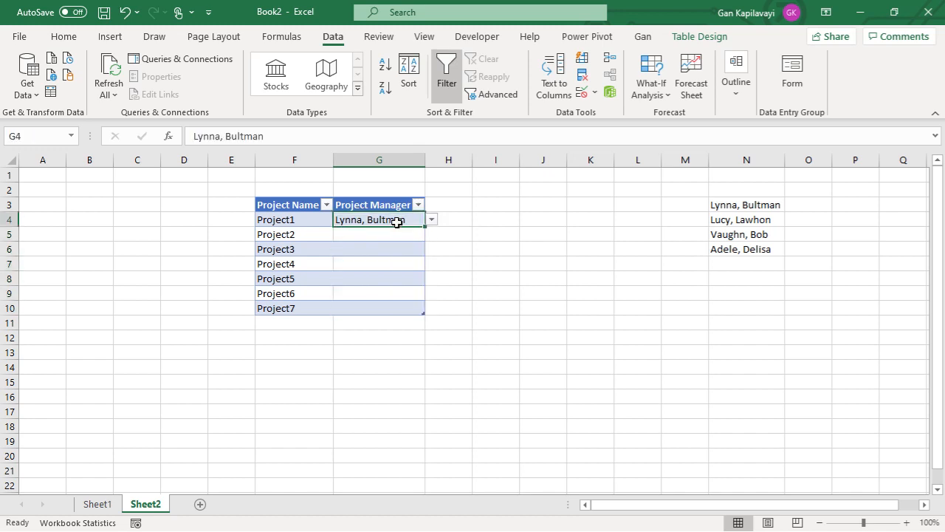
key(ctrl+c)
drag(397, 232, 395, 307)
key(ctrl+v)
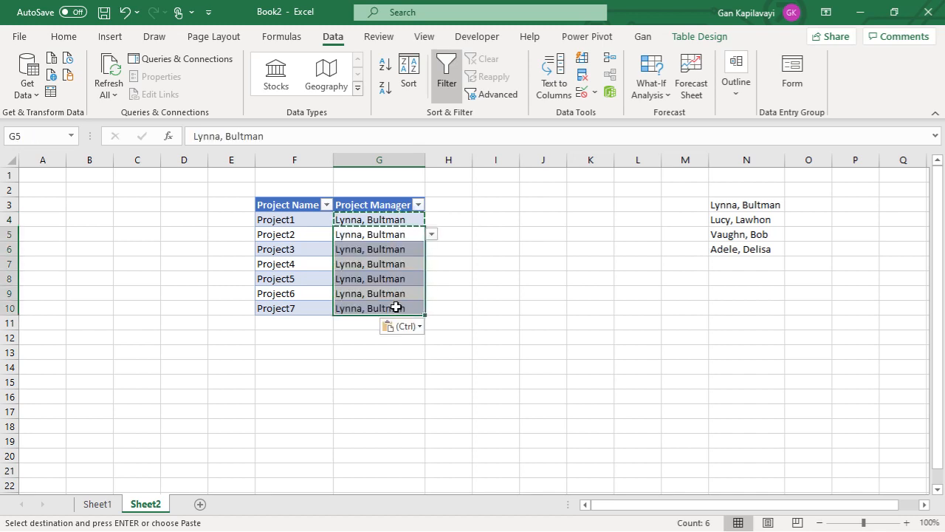
key(Delete)
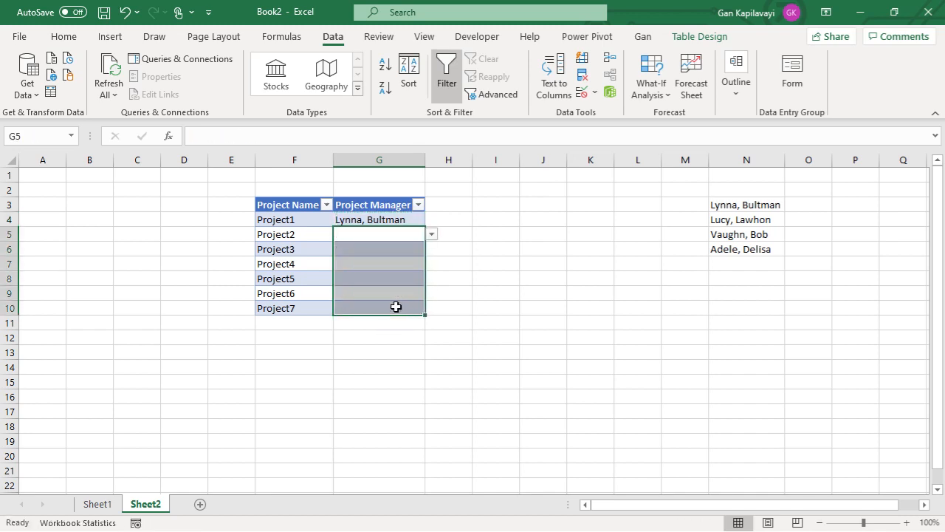
click(492, 259)
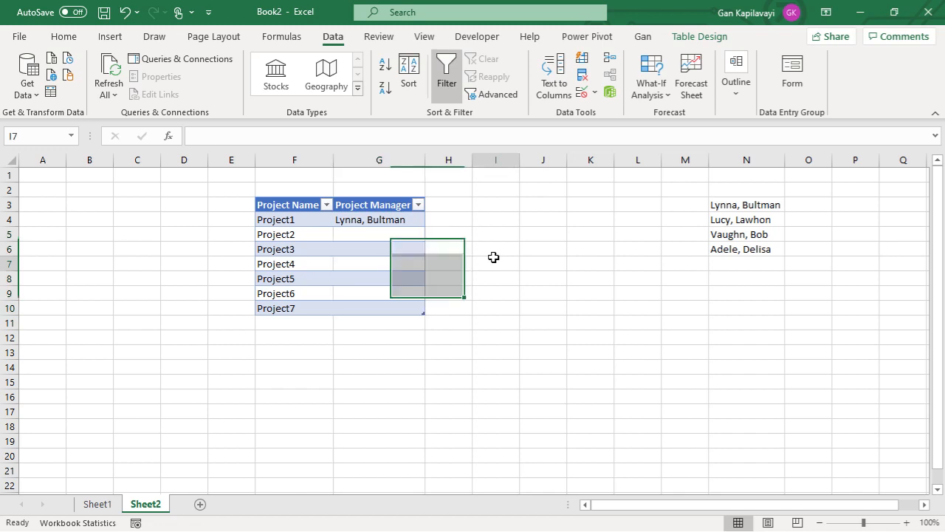
- Assign the third listed manager to Project2, the fourth to Project3 and the first to Project4 from their dropdowns
click(404, 238)
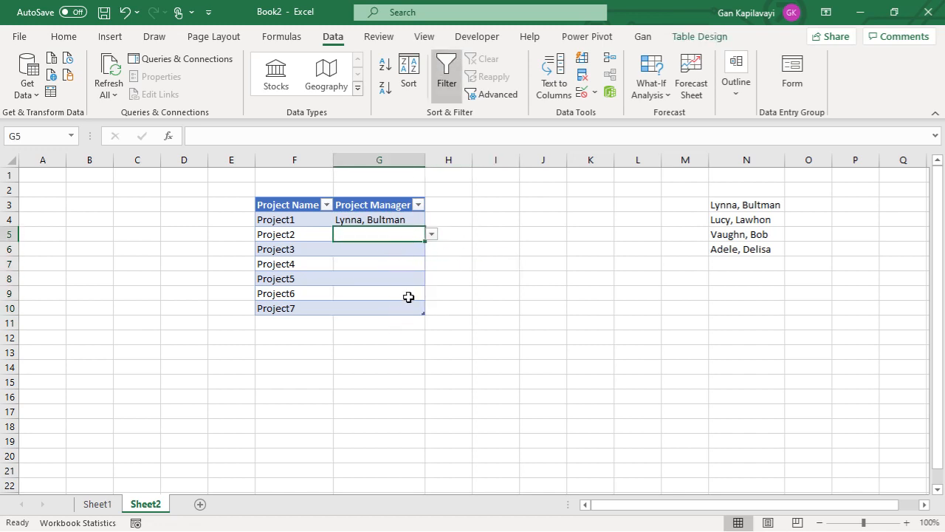
click(432, 236)
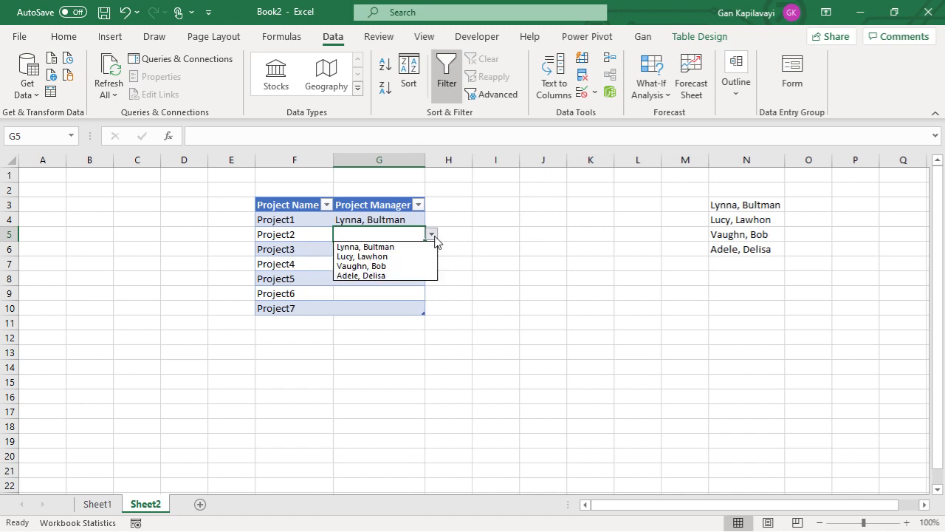
click(388, 266)
click(389, 250)
click(431, 249)
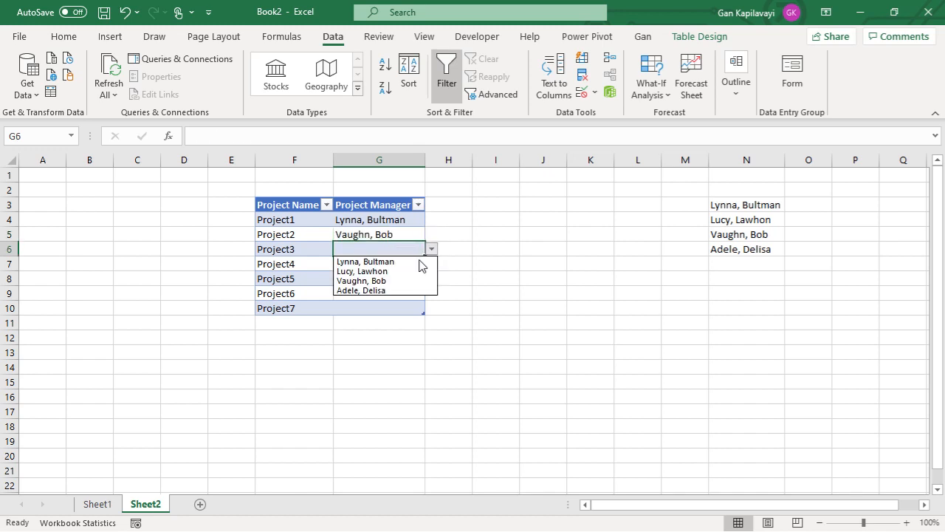
click(379, 291)
click(390, 266)
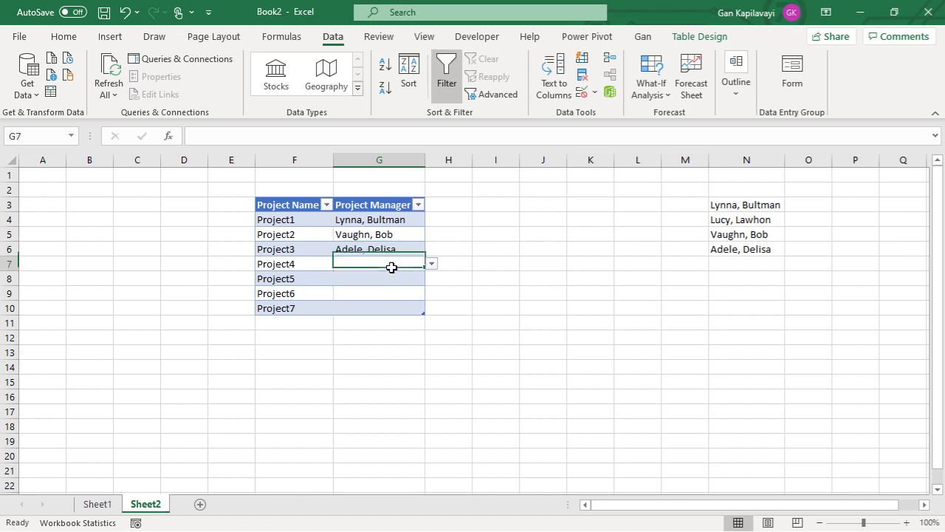
click(431, 263)
click(392, 277)
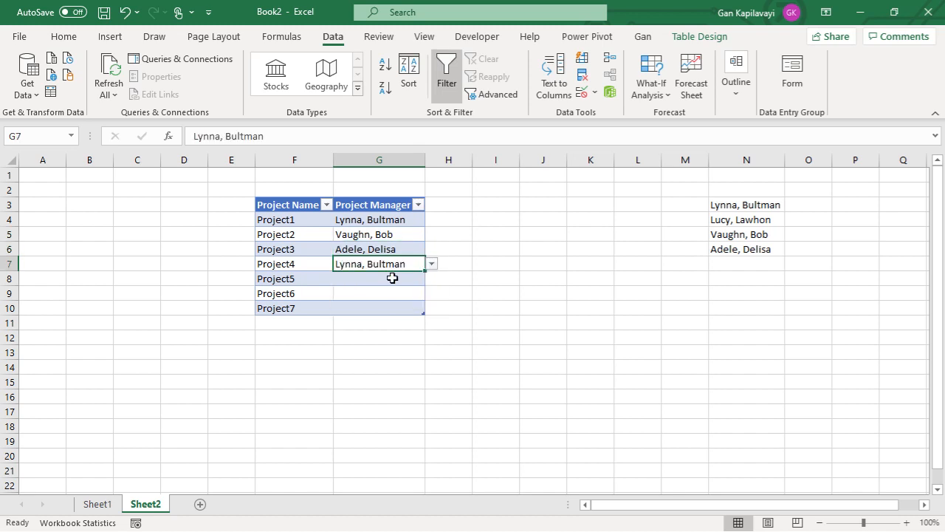
- Add another manager's full name in N7, directly below the existing list of names
click(731, 263)
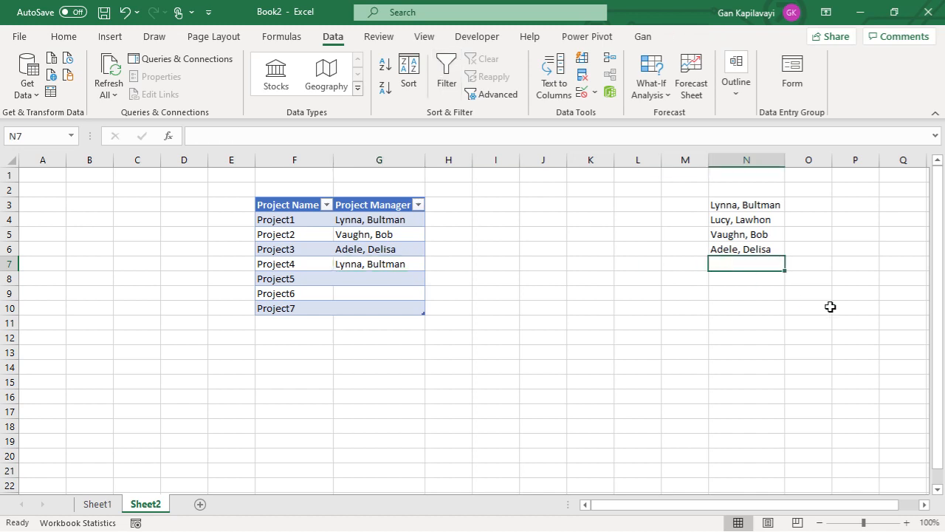
text(Joe Blo)
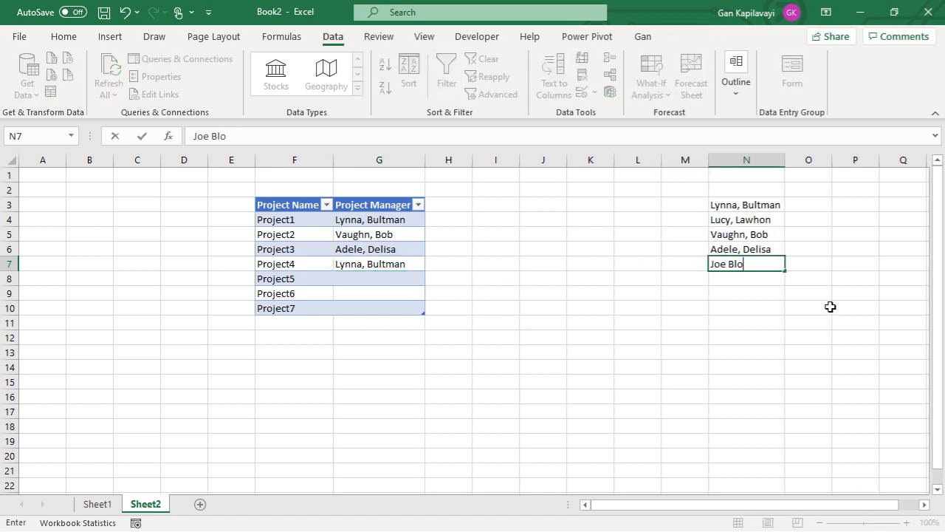
text(ggs)
key(Return)
key(Up)
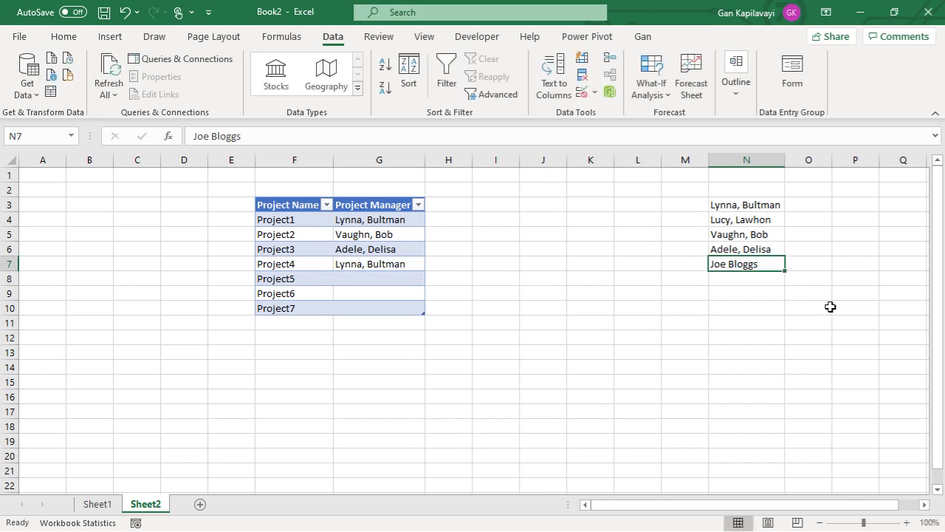
- Check whether the dropdown in G4 offers the name added in N7
click(373, 219)
click(431, 222)
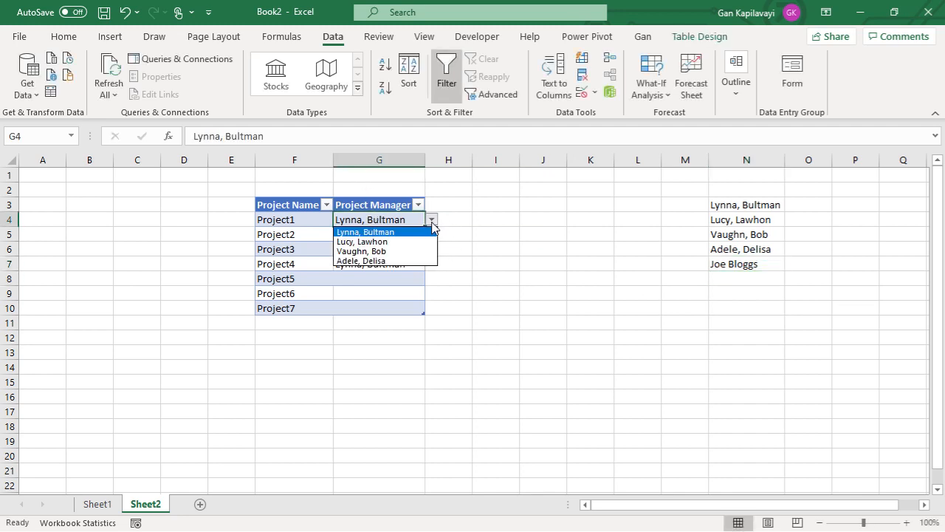
click(736, 266)
click(735, 264)
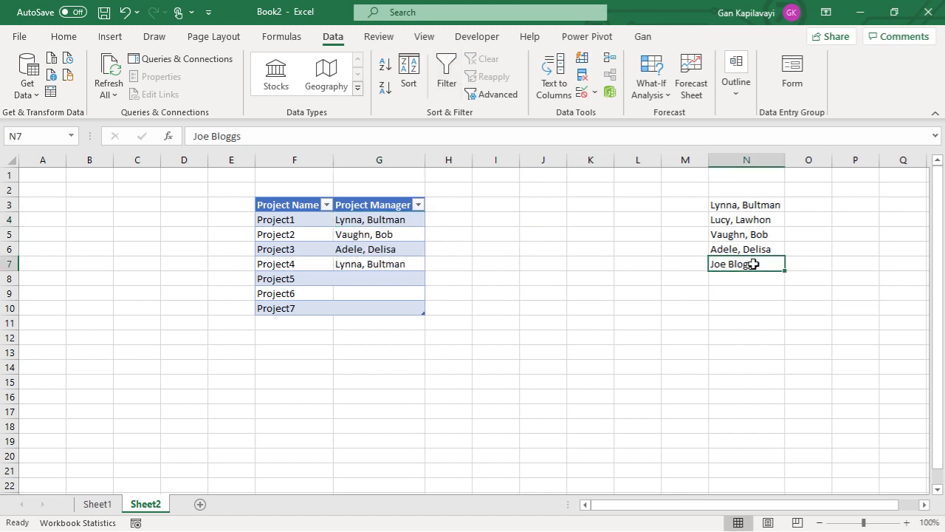
- Extend the source of the dropdown lists in G4:G10 to =$N$3:$N$7
click(390, 220)
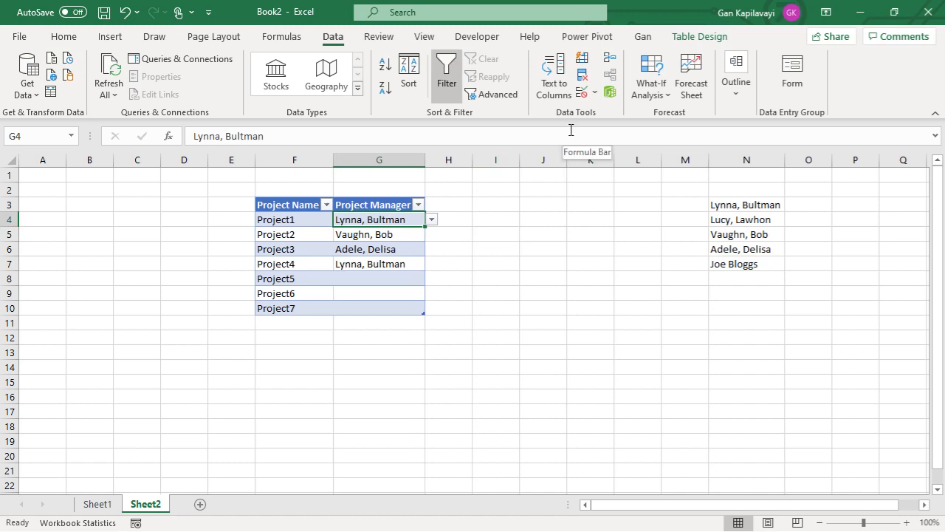
drag(383, 219, 387, 302)
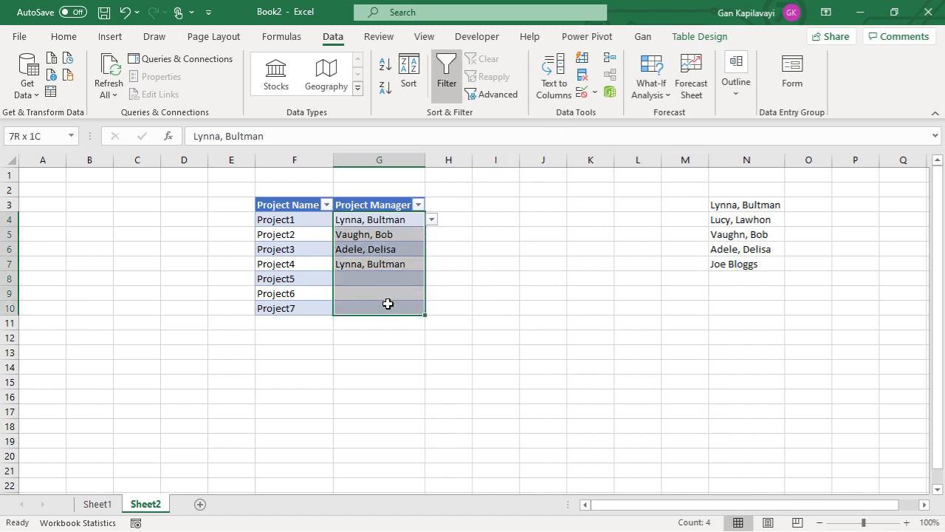
click(594, 93)
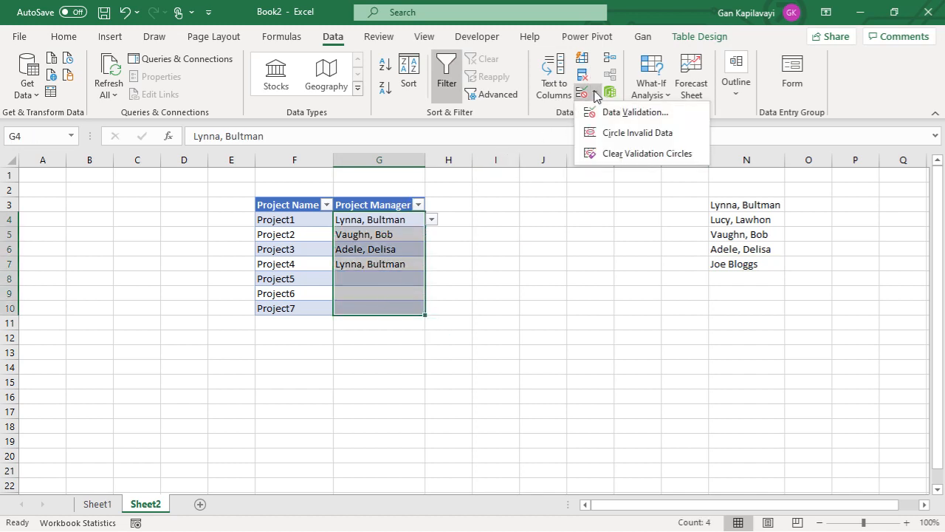
click(633, 112)
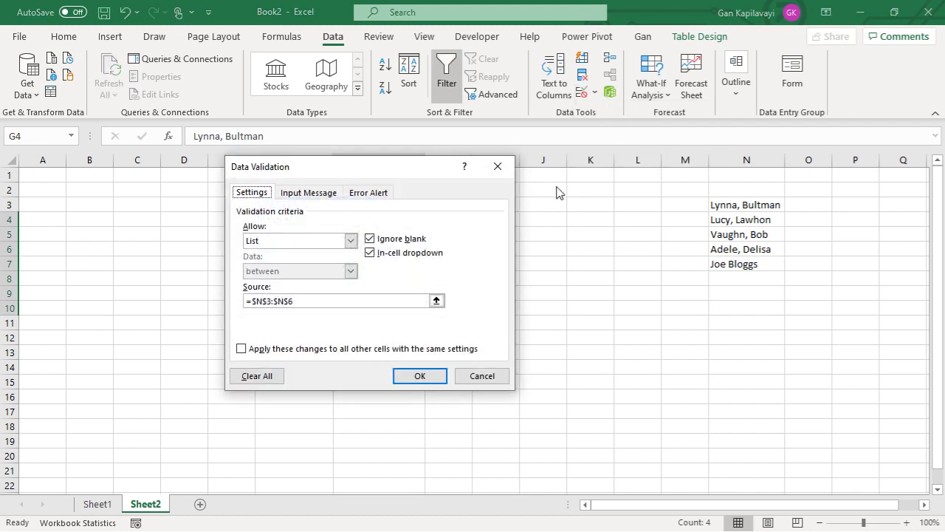
click(305, 300)
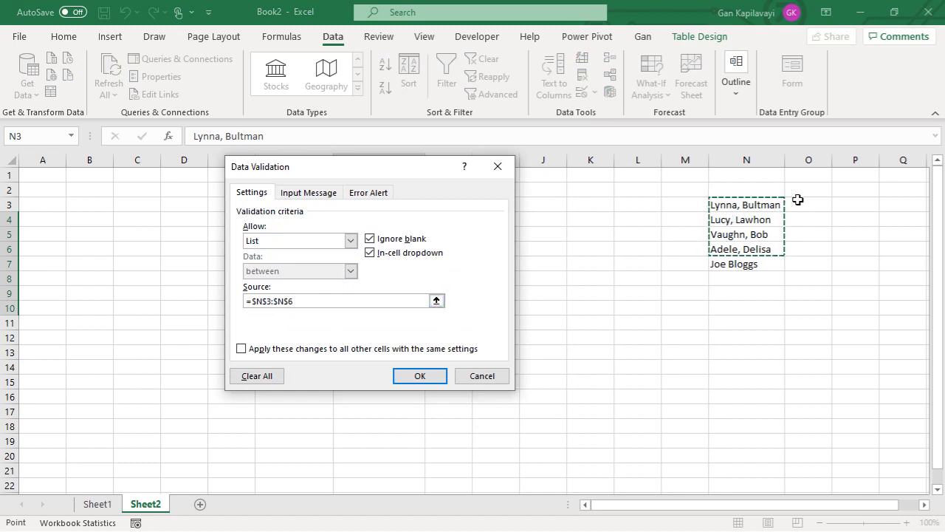
drag(736, 204, 737, 263)
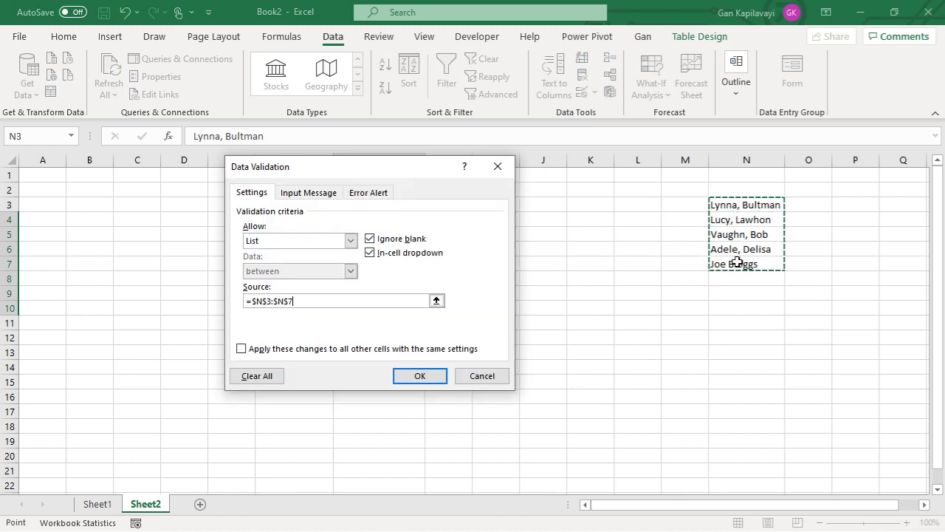
click(419, 377)
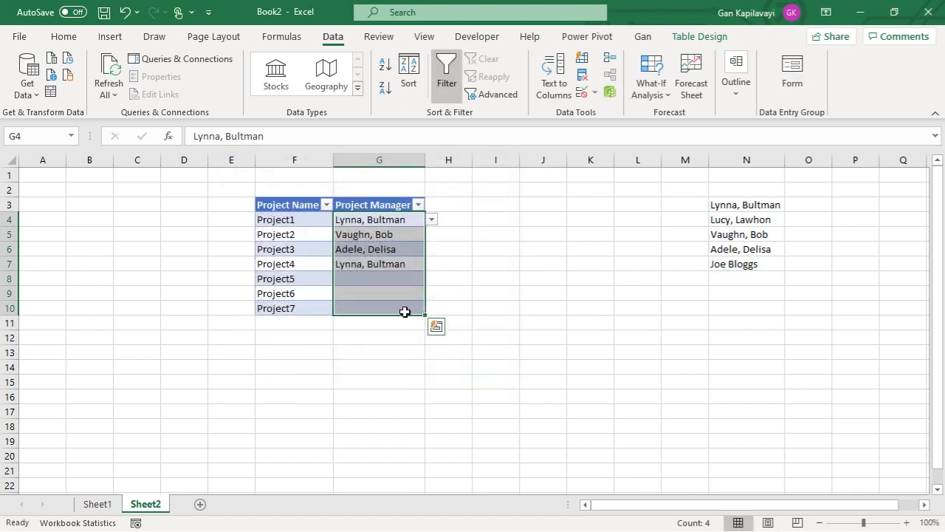
- Assign the fifth listed manager to Project1 from the dropdown in G4
click(420, 217)
click(431, 219)
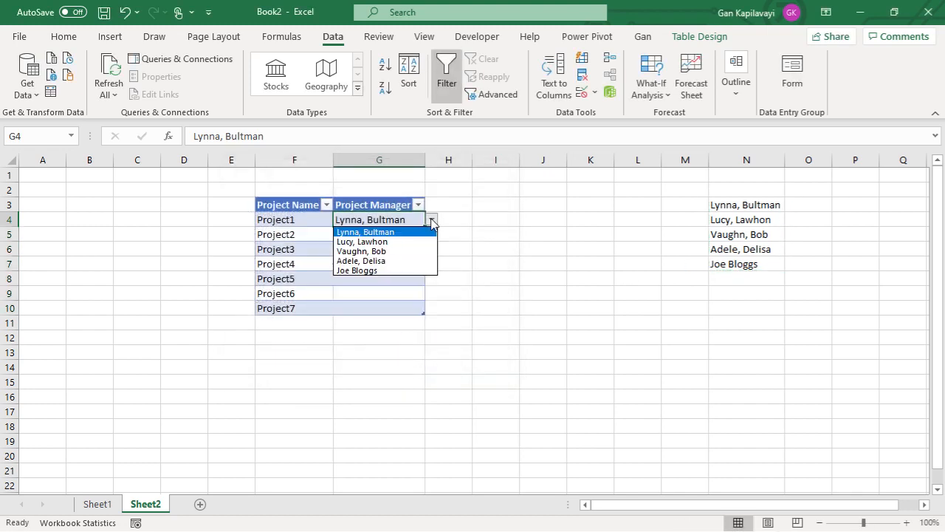
click(381, 270)
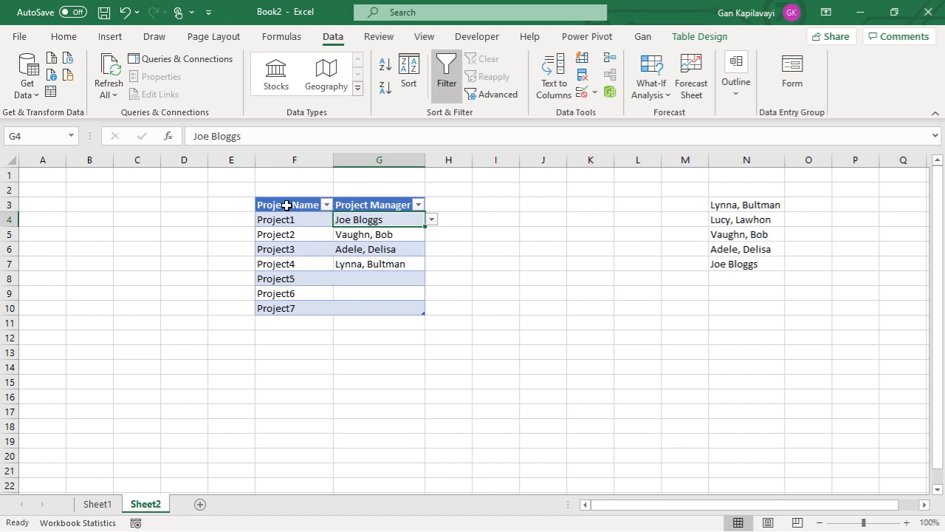
- Copy the project table F3:G10 and paste it as values only, starting at F15
drag(287, 205, 378, 310)
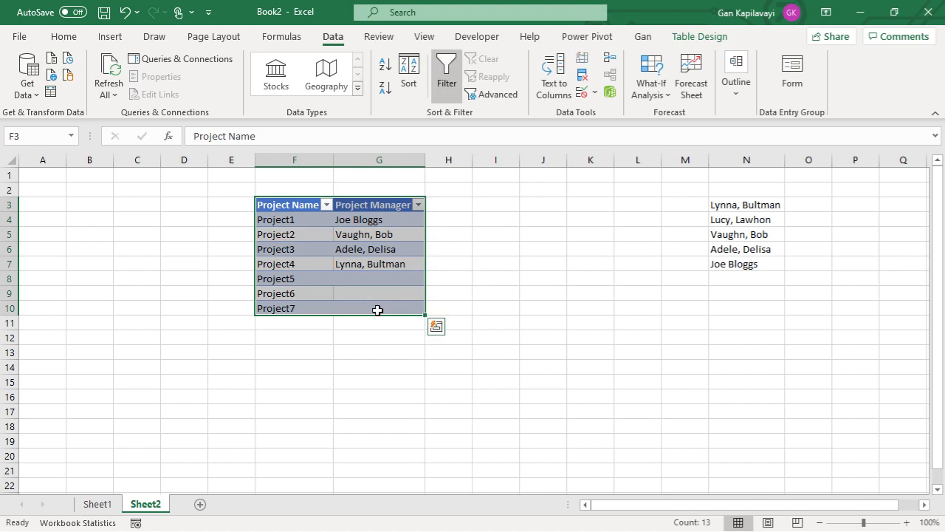
key(ctrl+c)
right_click(297, 382)
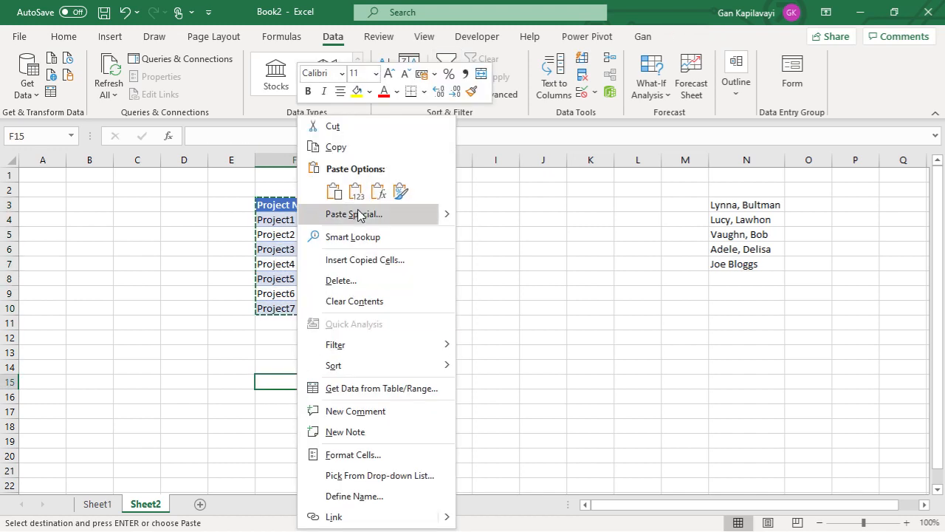
click(356, 192)
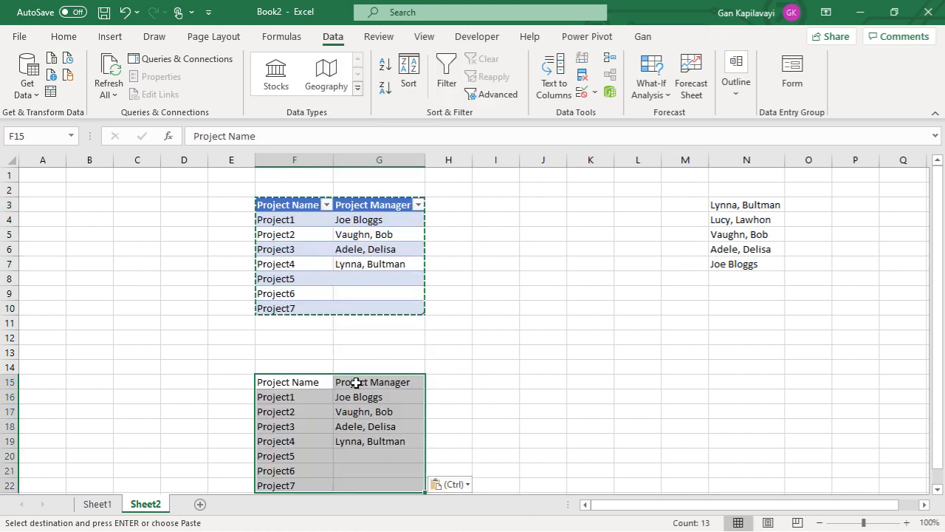
click(304, 382)
key(Escape)
- Clear the manager names from G16:G19 in the pasted copy
scroll(364, 362, down, 1)
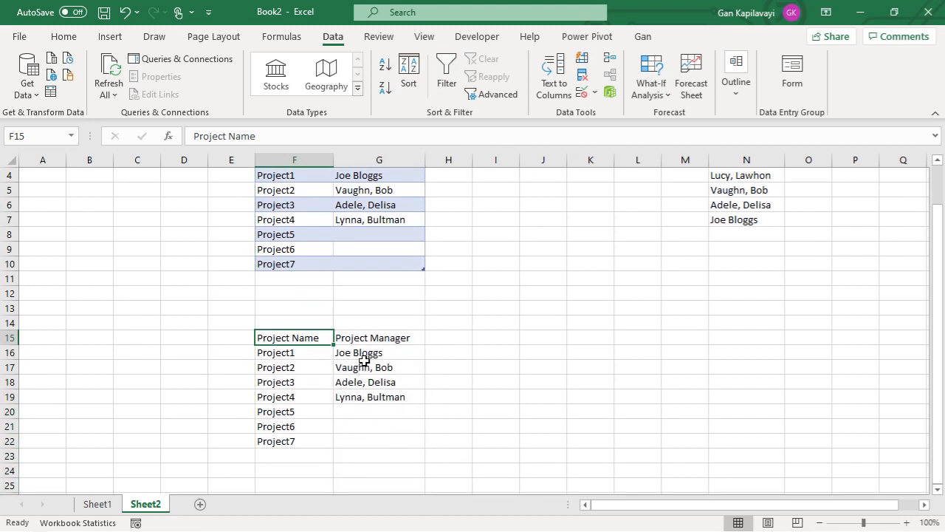
drag(364, 360, 369, 396)
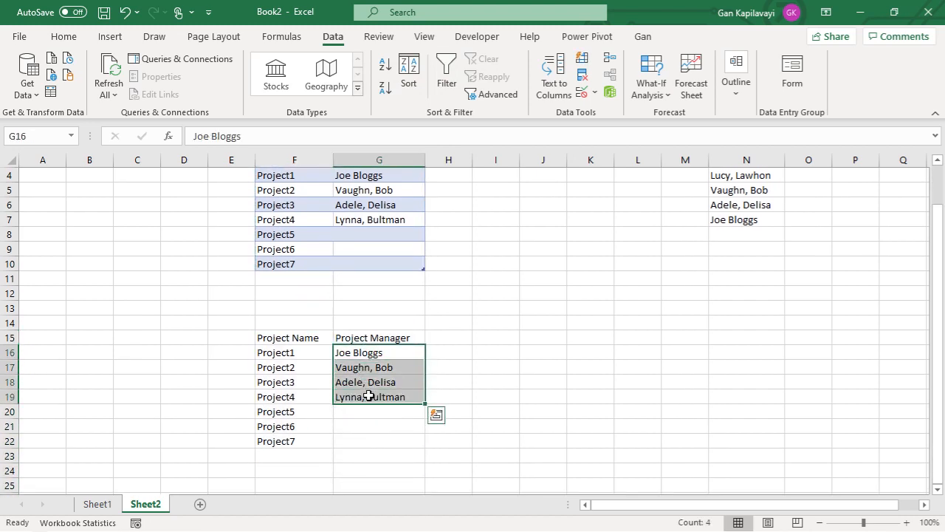
key(Delete)
- Copy the list of manager names in N3:N7 and paste it starting at N15
scroll(720, 240, up, 1)
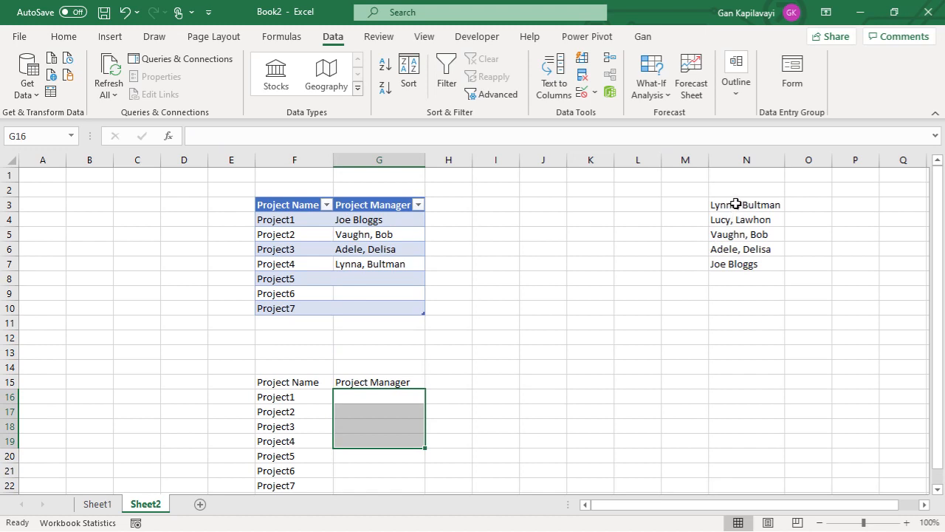
drag(736, 204, 737, 259)
key(ctrl+c)
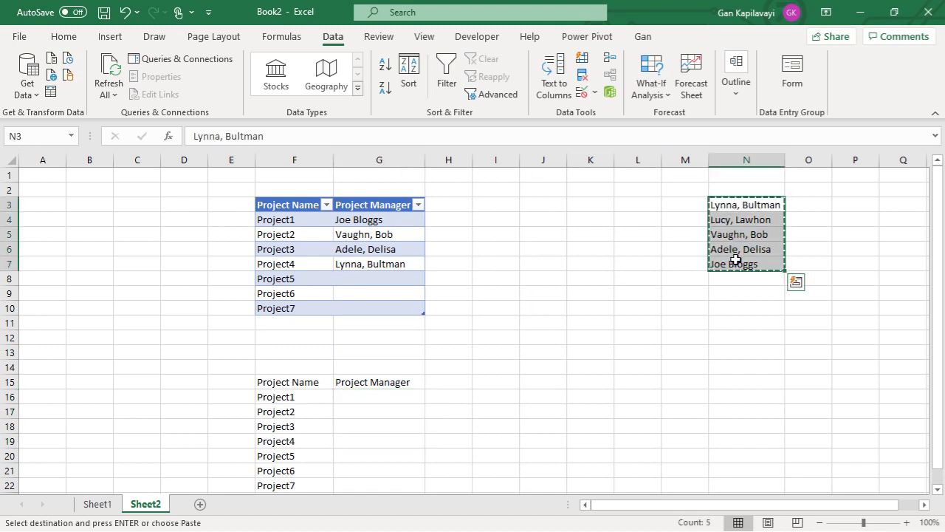
scroll(736, 259, down, 2)
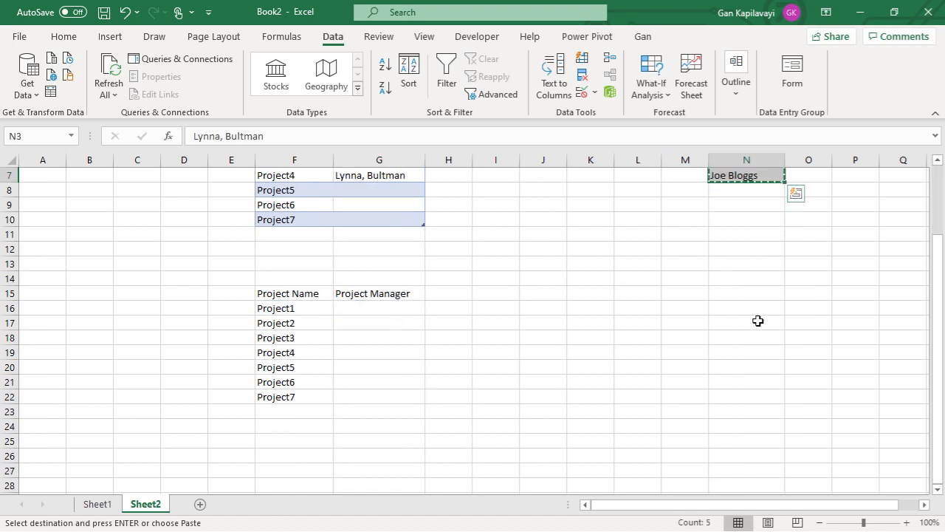
click(732, 293)
right_click(734, 293)
click(743, 121)
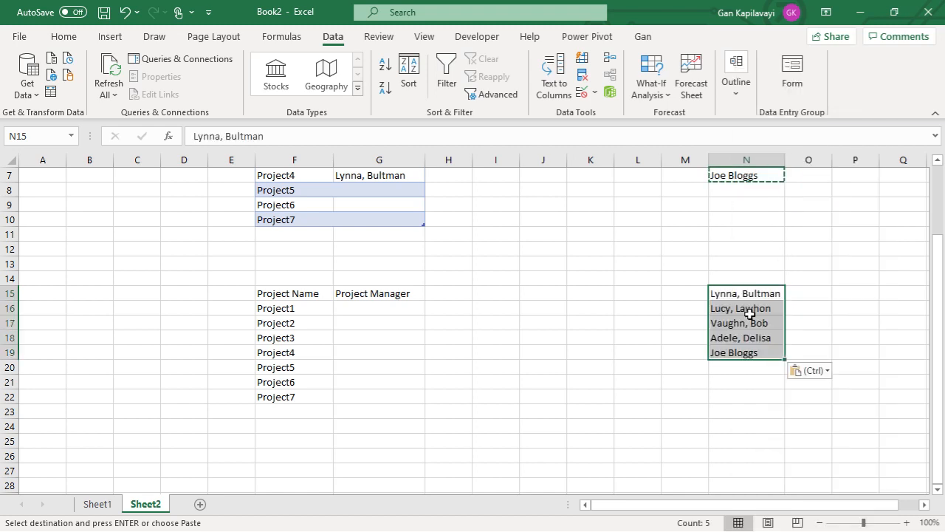
- Convert the pasted names in N15:N19 into a table, with the option for existing headers left off
key(ctrl+t)
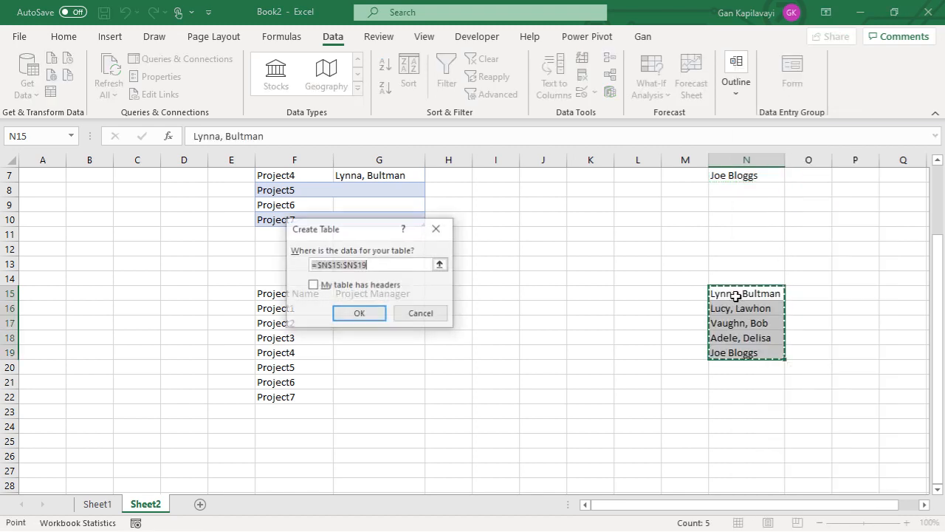
click(359, 313)
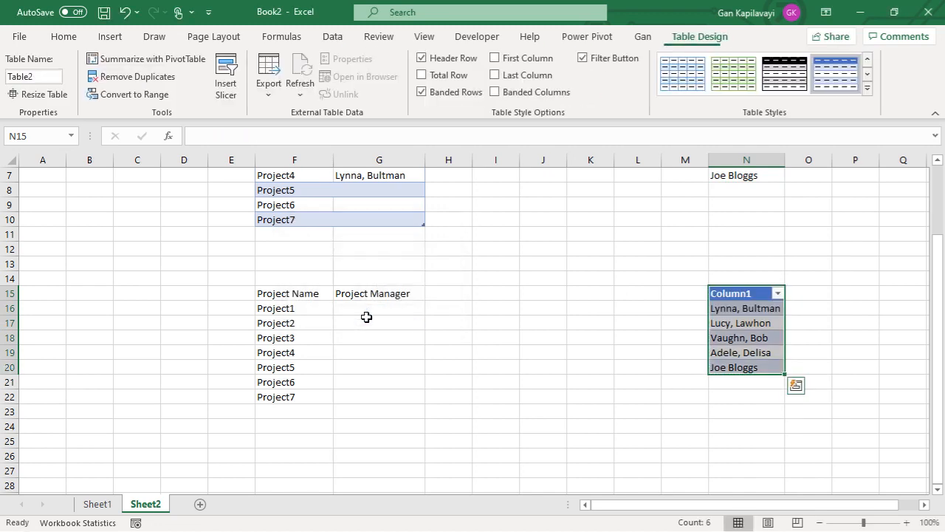
click(762, 370)
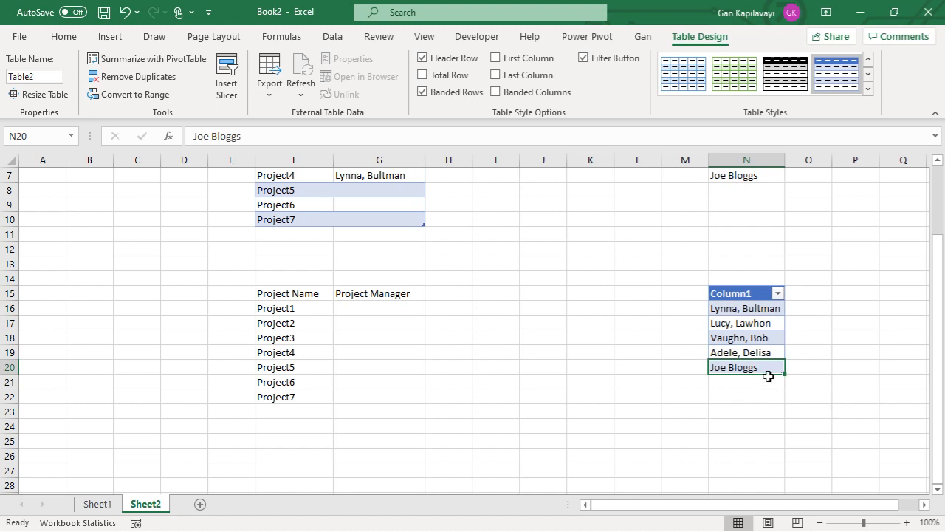
- Add data validation to G16:G22 that allows a List with the source =$N$16:$N$20
click(362, 306)
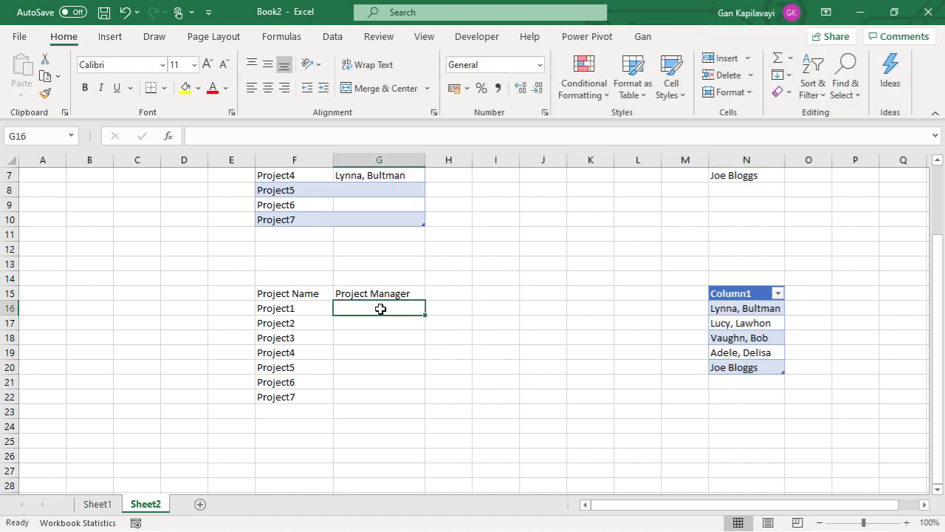
drag(379, 308, 380, 394)
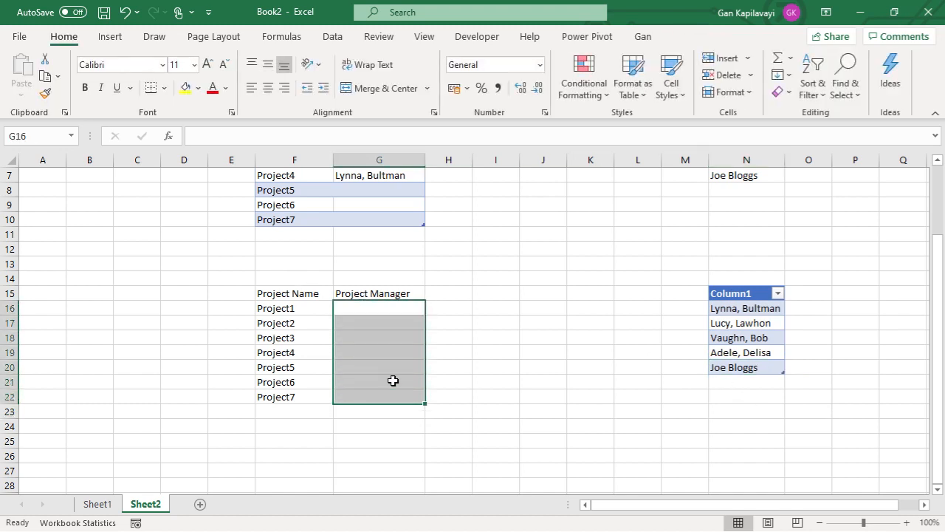
click(333, 36)
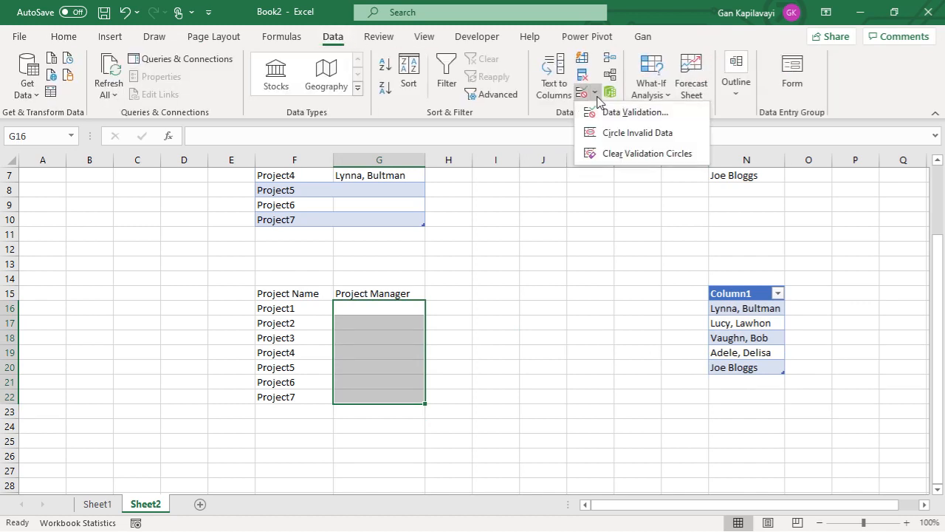
click(604, 111)
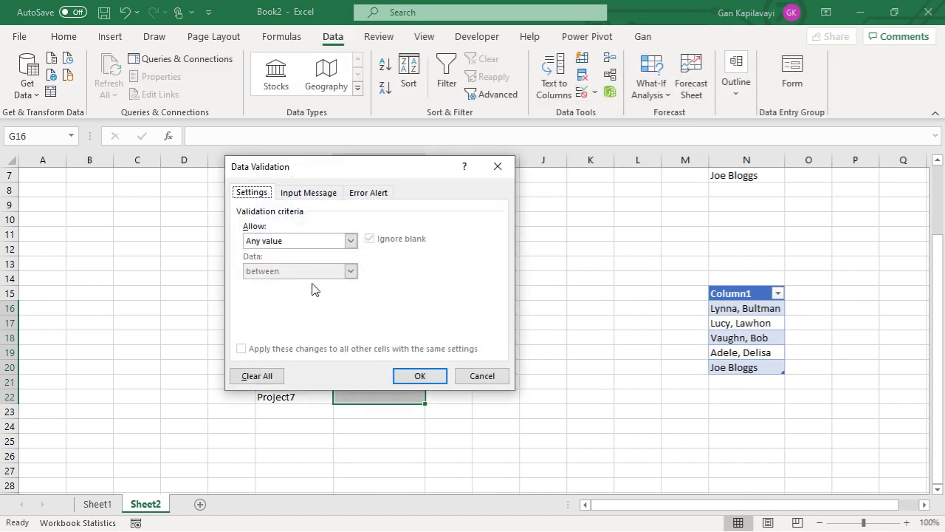
click(288, 243)
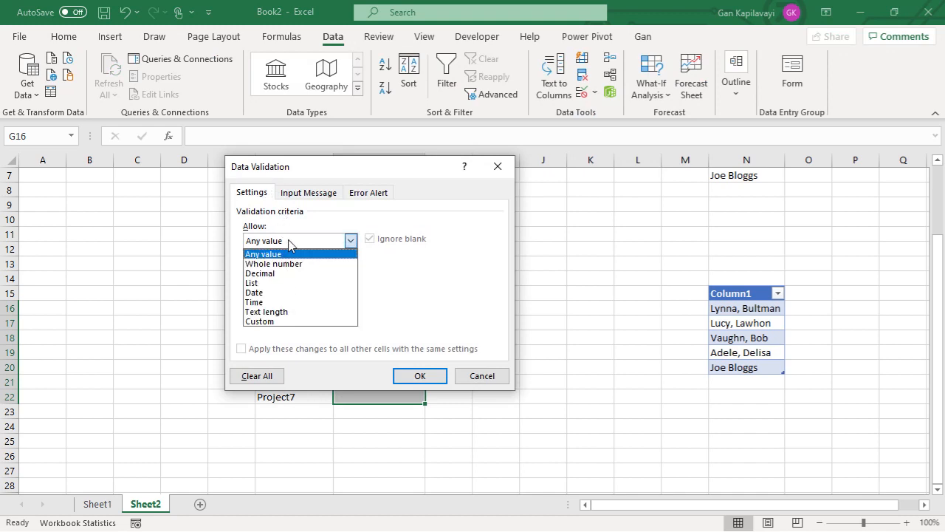
click(267, 284)
click(285, 300)
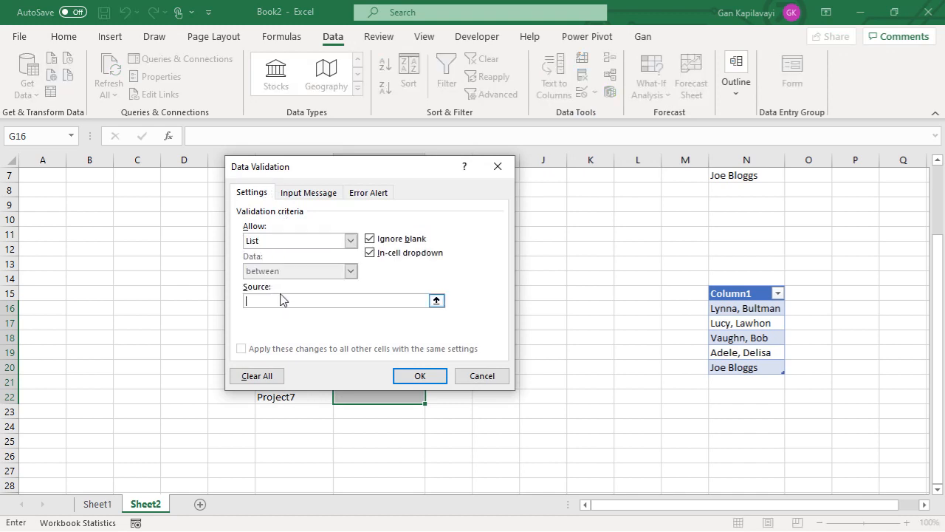
click(436, 301)
drag(749, 307, 743, 367)
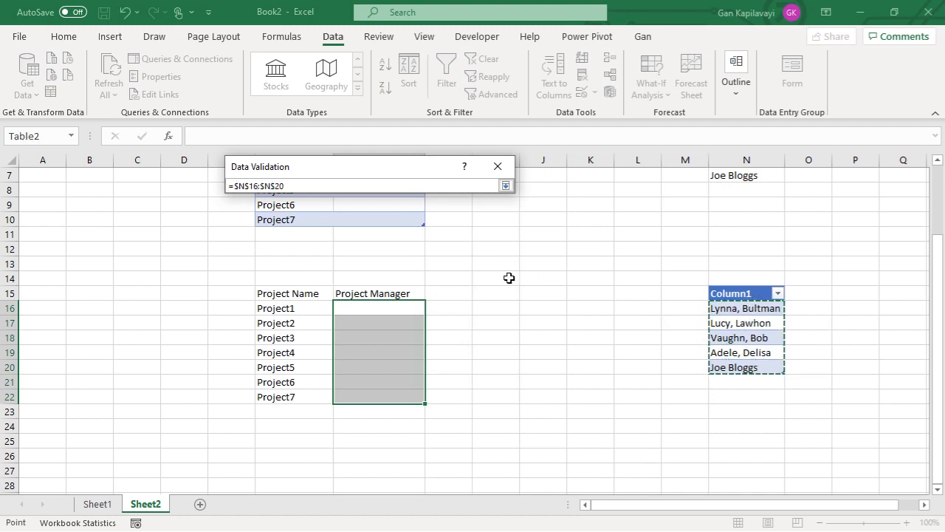
key(Return)
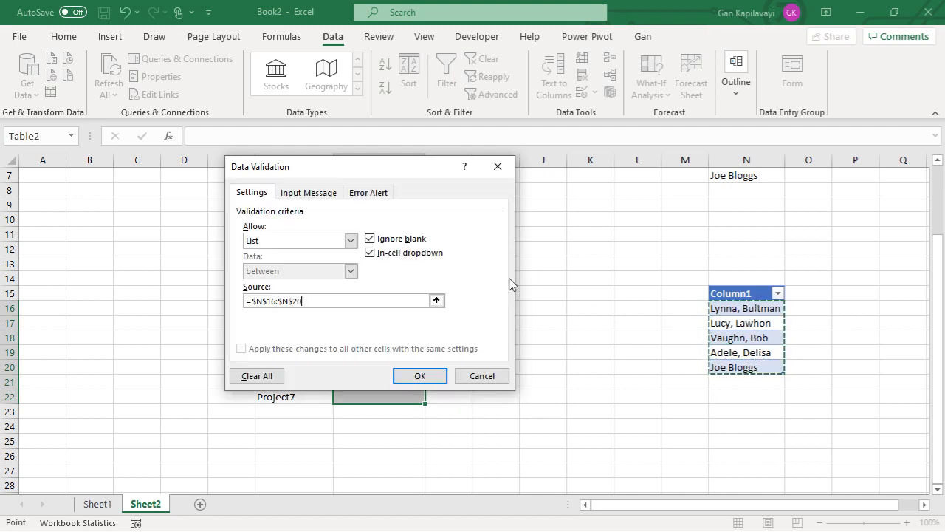
click(419, 379)
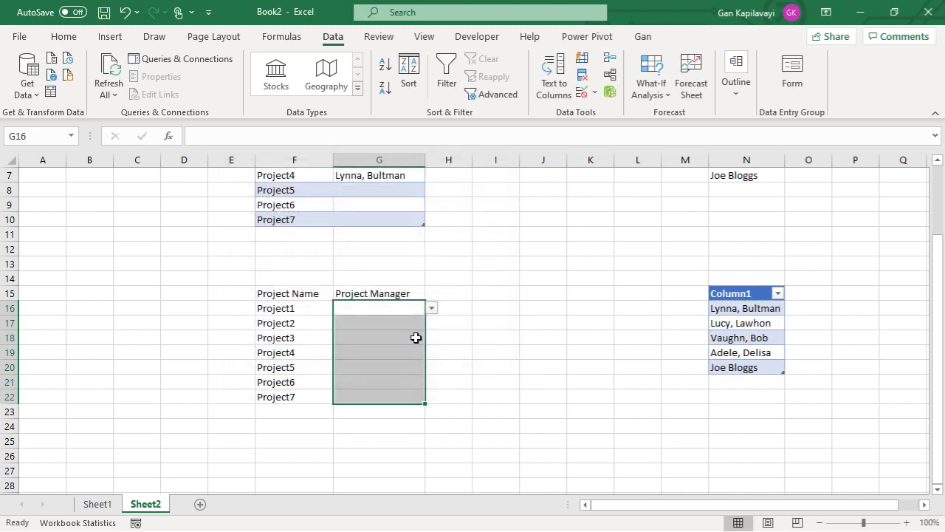
- Check which names the dropdown in G16 offers
click(403, 310)
click(431, 309)
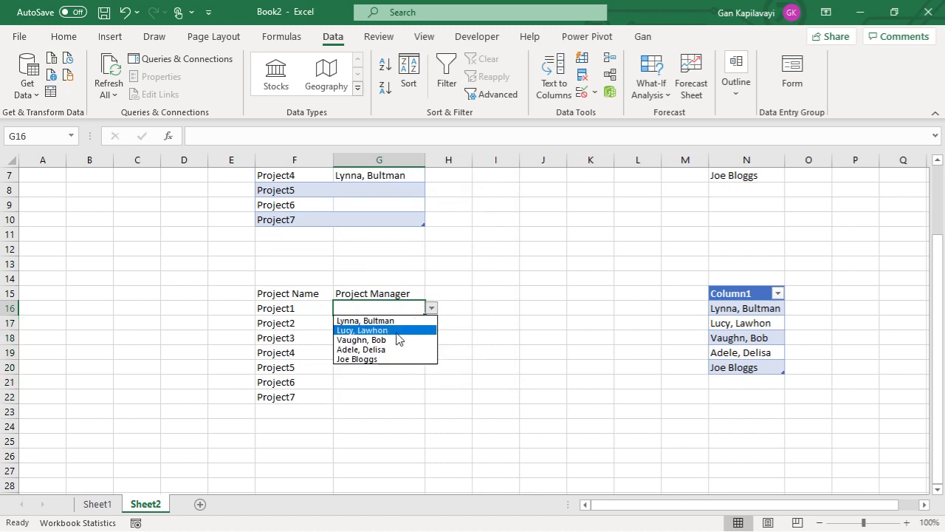
click(759, 369)
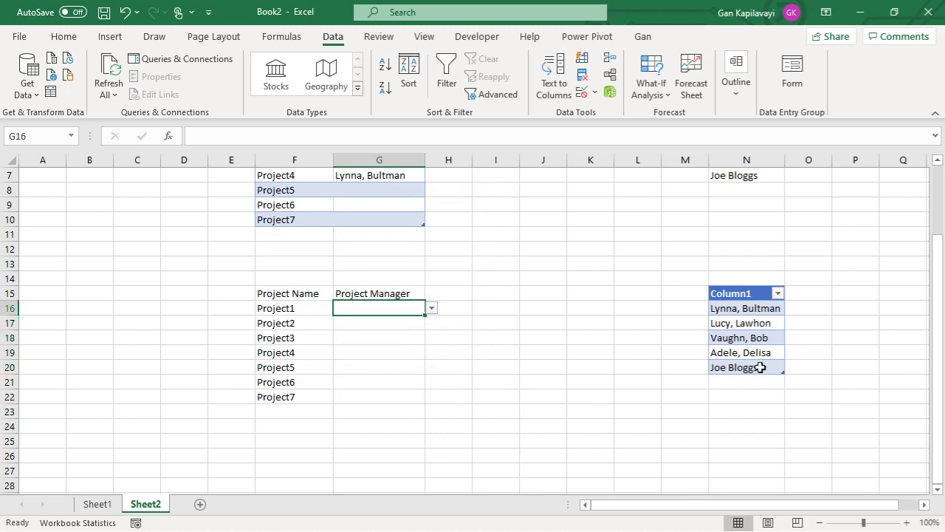
- Add another manager's full name in N21, directly below the last row of the names table
key(Return)
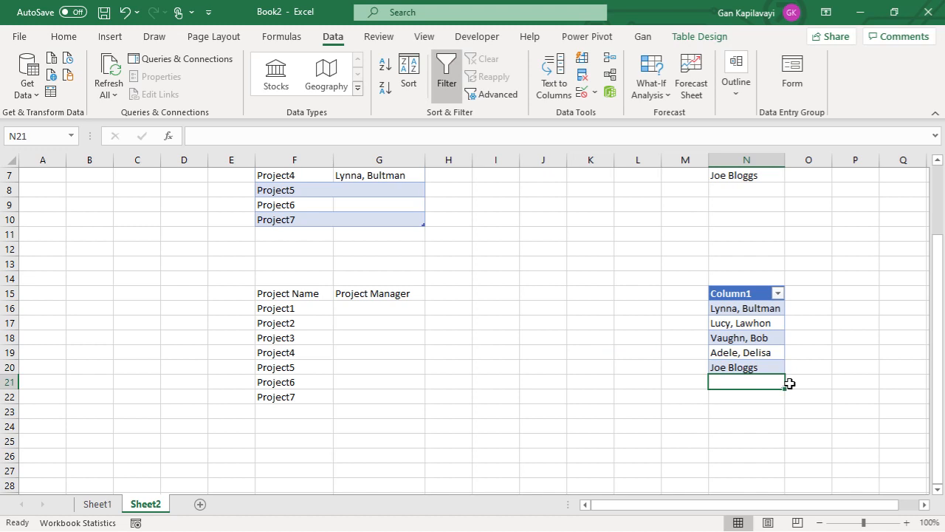
text(G)
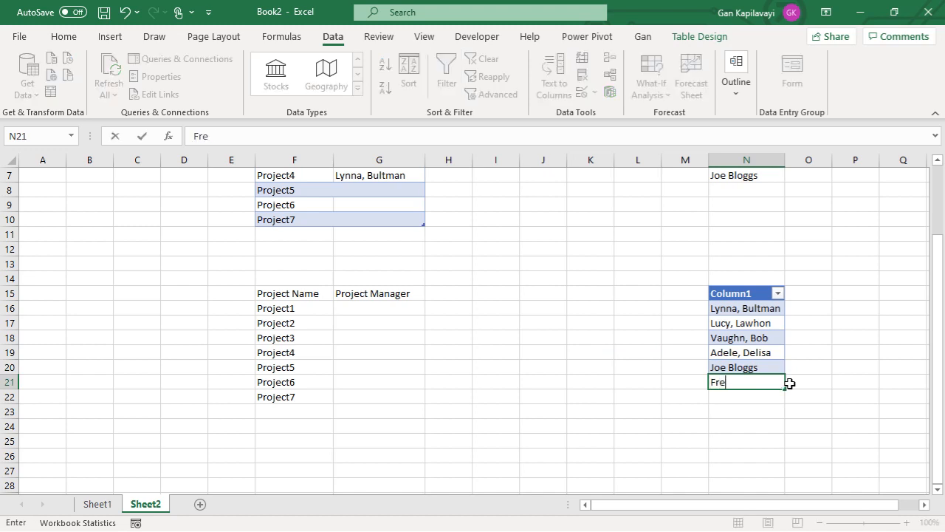
key(BackSpace)
text(Bloggs)
key(Return)
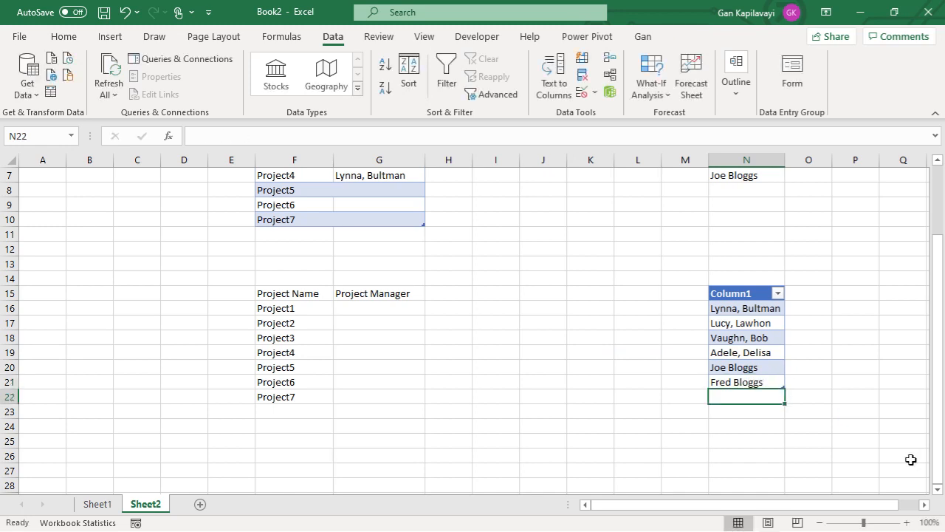
- Check whether the G16 dropdown offers the manager added in N21 of the names table
click(762, 367)
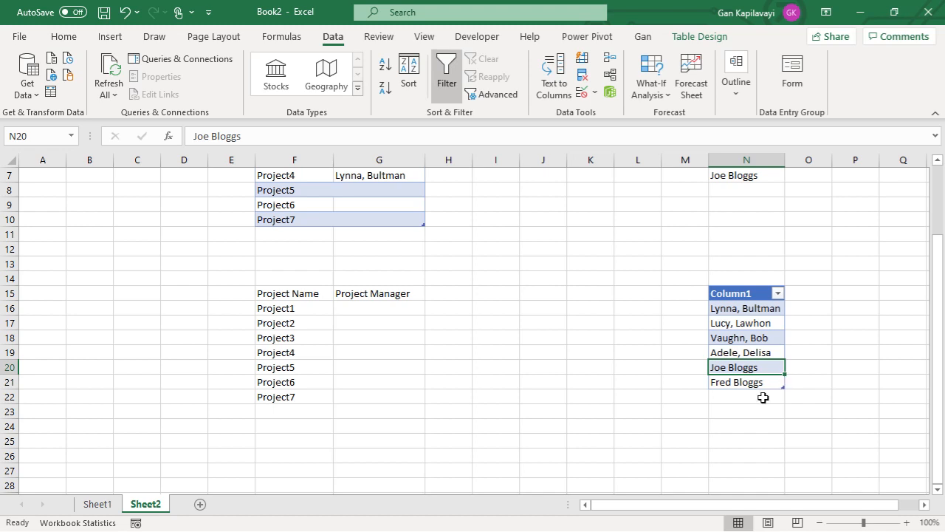
click(353, 308)
click(432, 309)
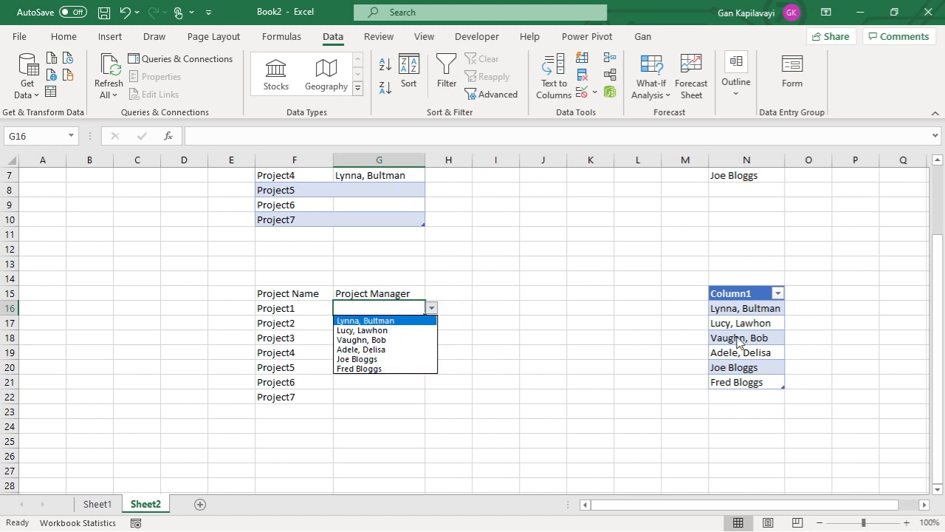
click(752, 363)
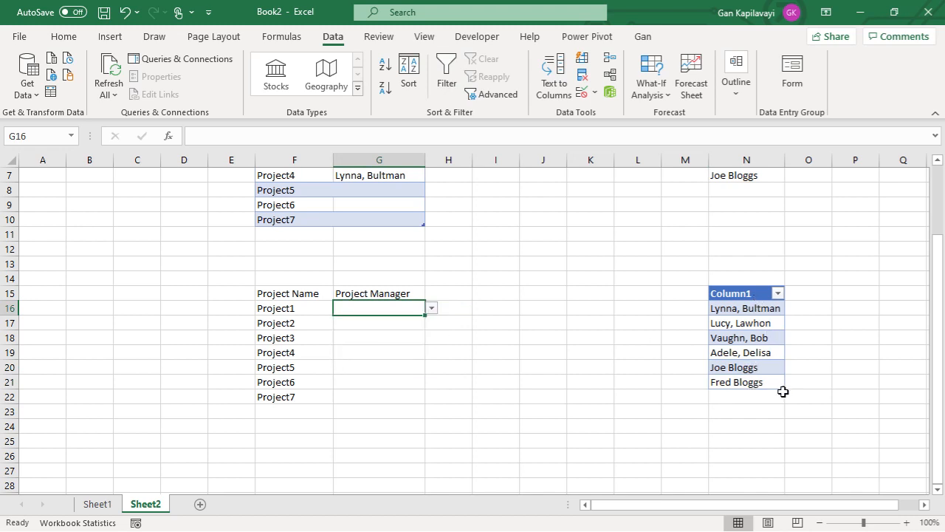
- Extend the names table down to row 26 and enter New PM1 in N22
drag(781, 386, 782, 461)
click(743, 398)
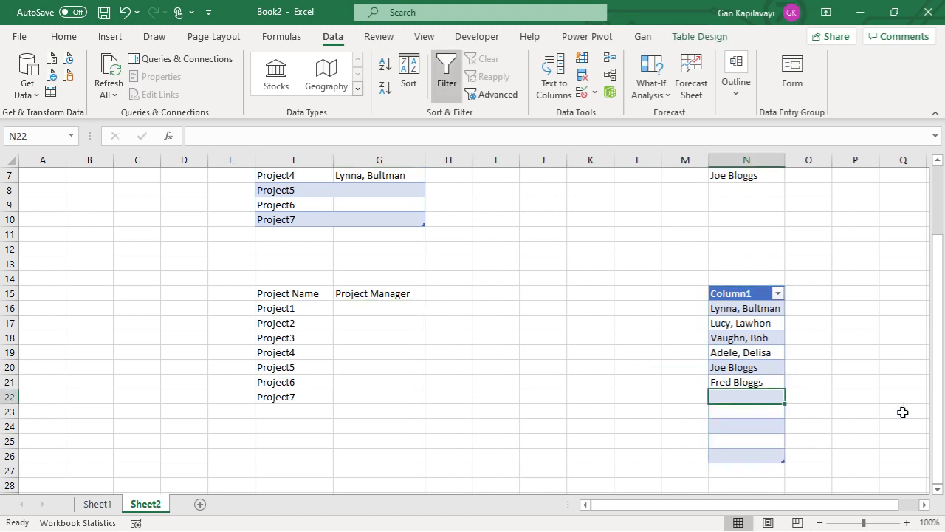
text(New)
key(BackSpace)
text(ew)
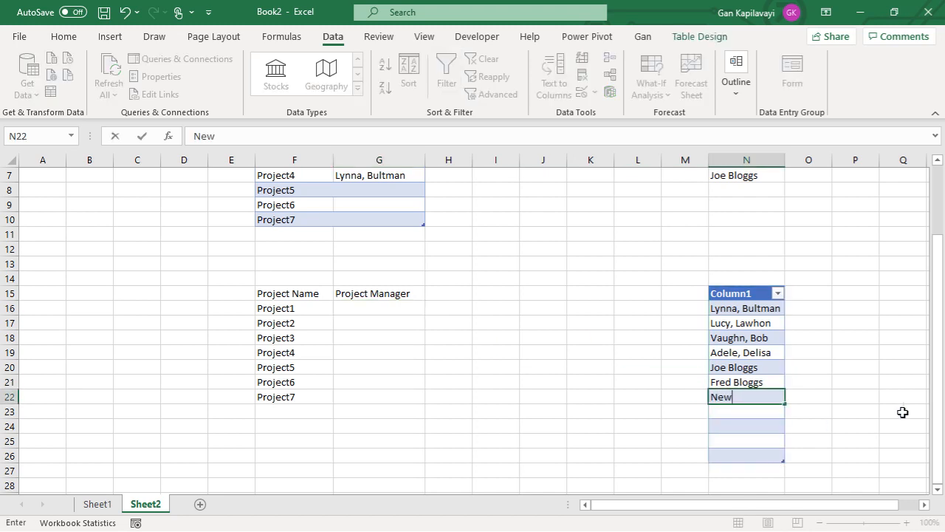
text( PM1)
key(Return)
- Add New PmM2 as another manager in N23 of the names table
text(Nerw )
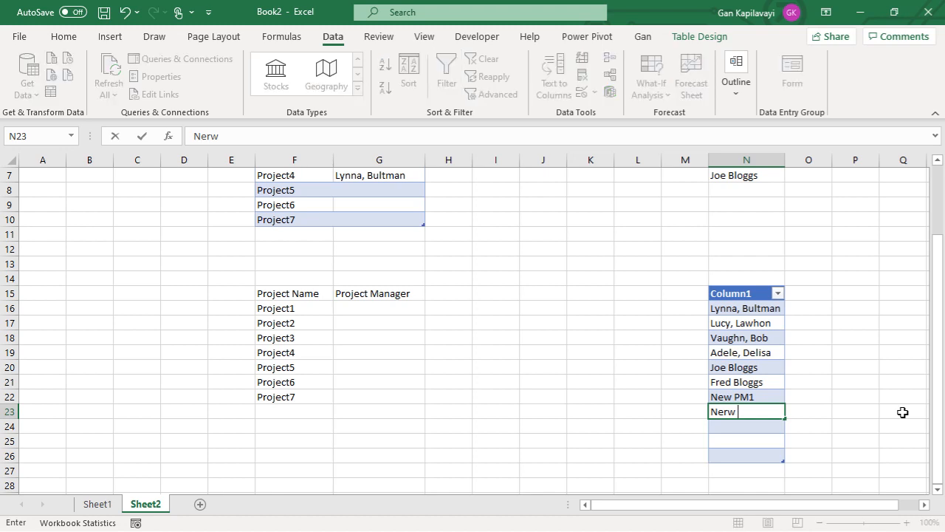
text(w Pm)
key(Caps_Lock)
text(M2)
key(Return)
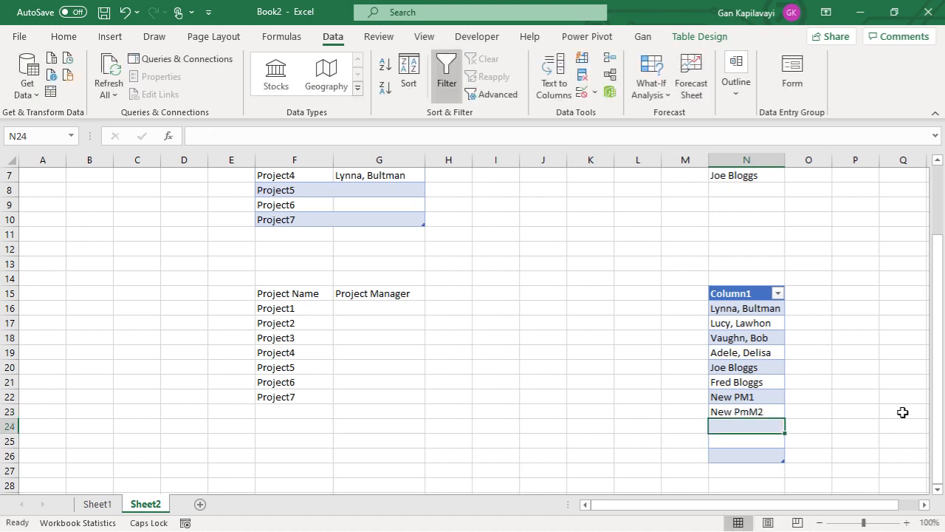
- Check whether the G16 dropdown includes the entries added in N22 and N23, leaving the cell empty
click(384, 308)
click(432, 308)
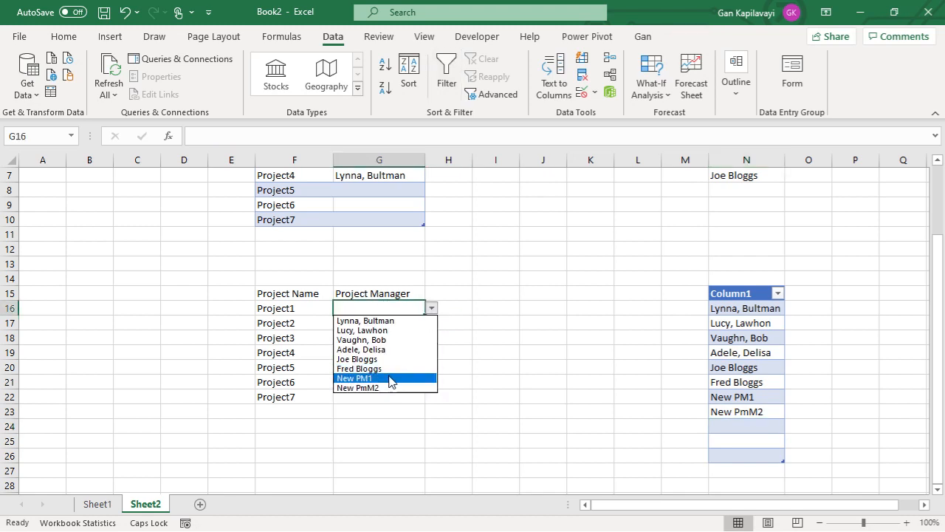
key(Escape)
- Review the plain names range N3:N7 and the Project Manager cell G5 in the upper project table
scroll(436, 193, up, 2)
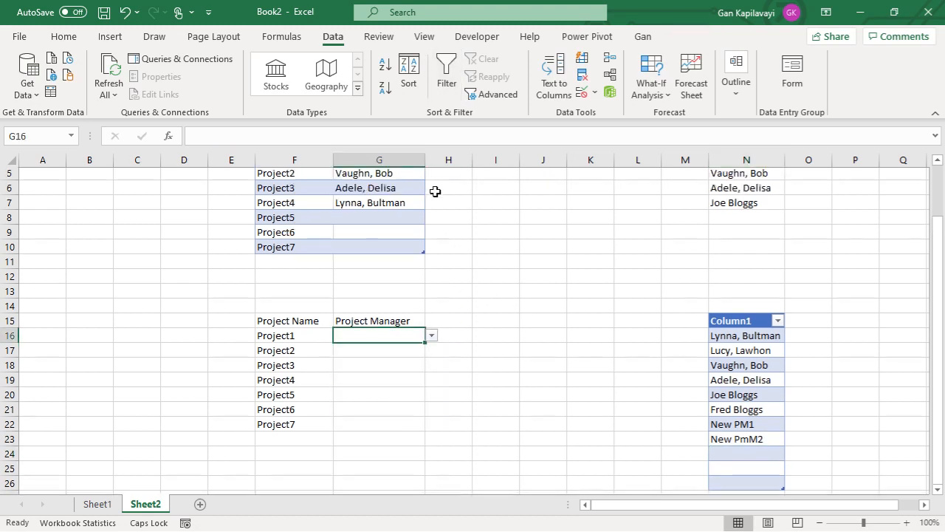
drag(752, 205, 760, 265)
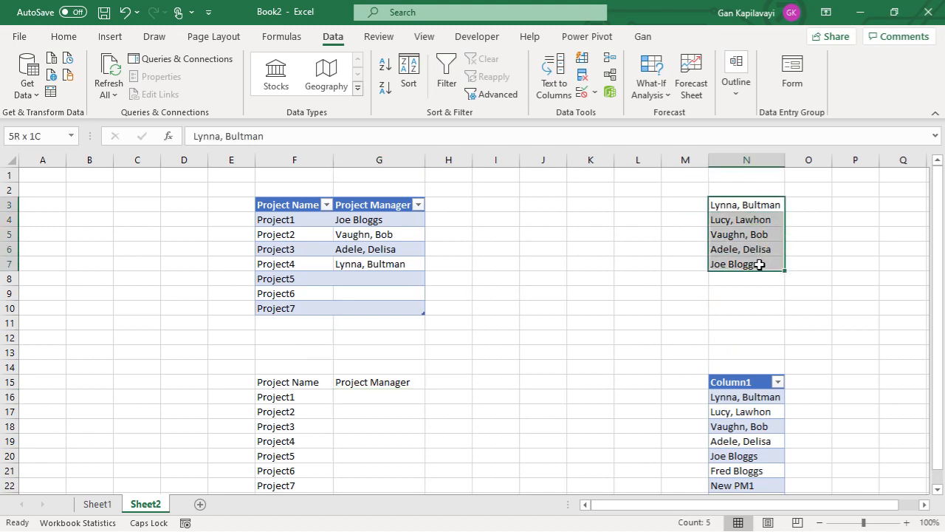
click(404, 238)
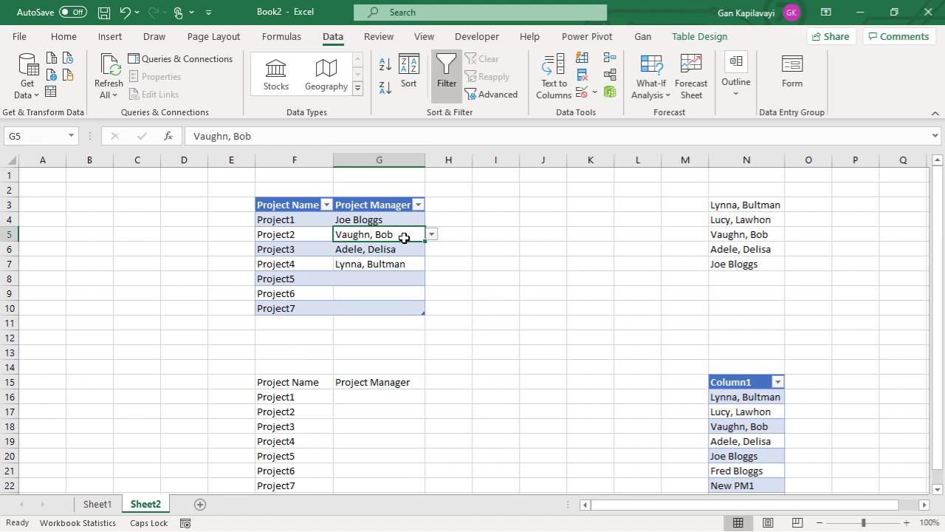